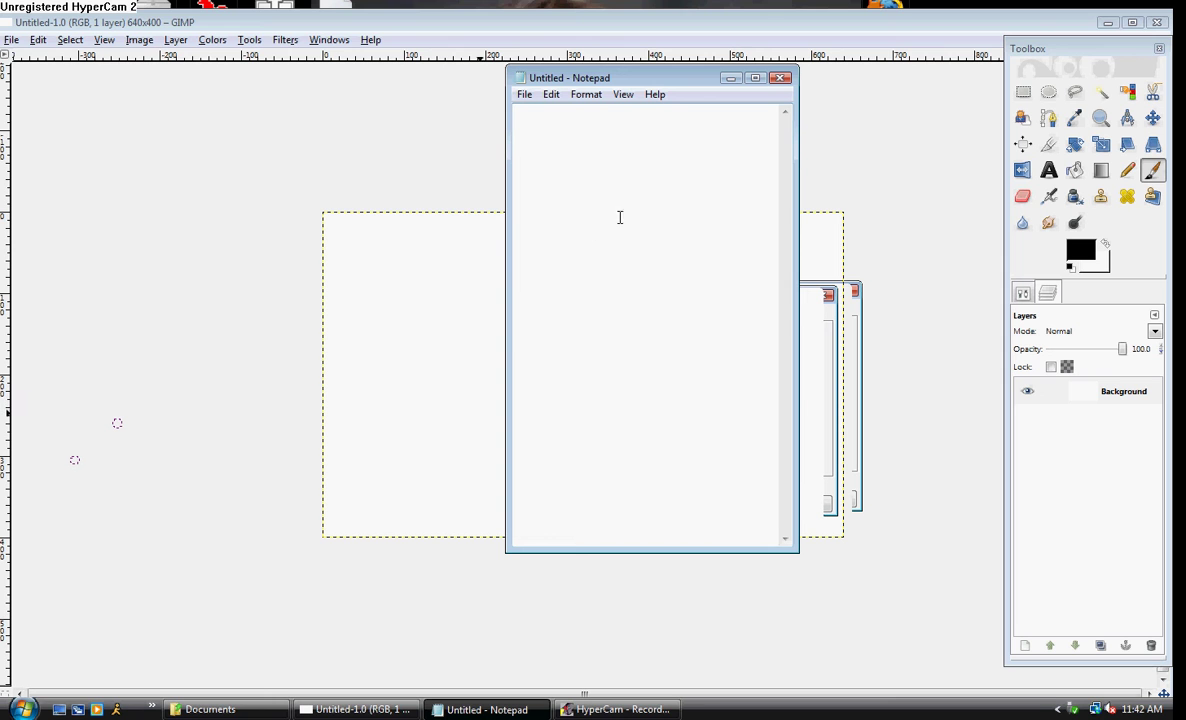
- Type the intro note ending 'Just watch and learn' in Notepad, then close it without saving
text(hello y)
text(ouu)
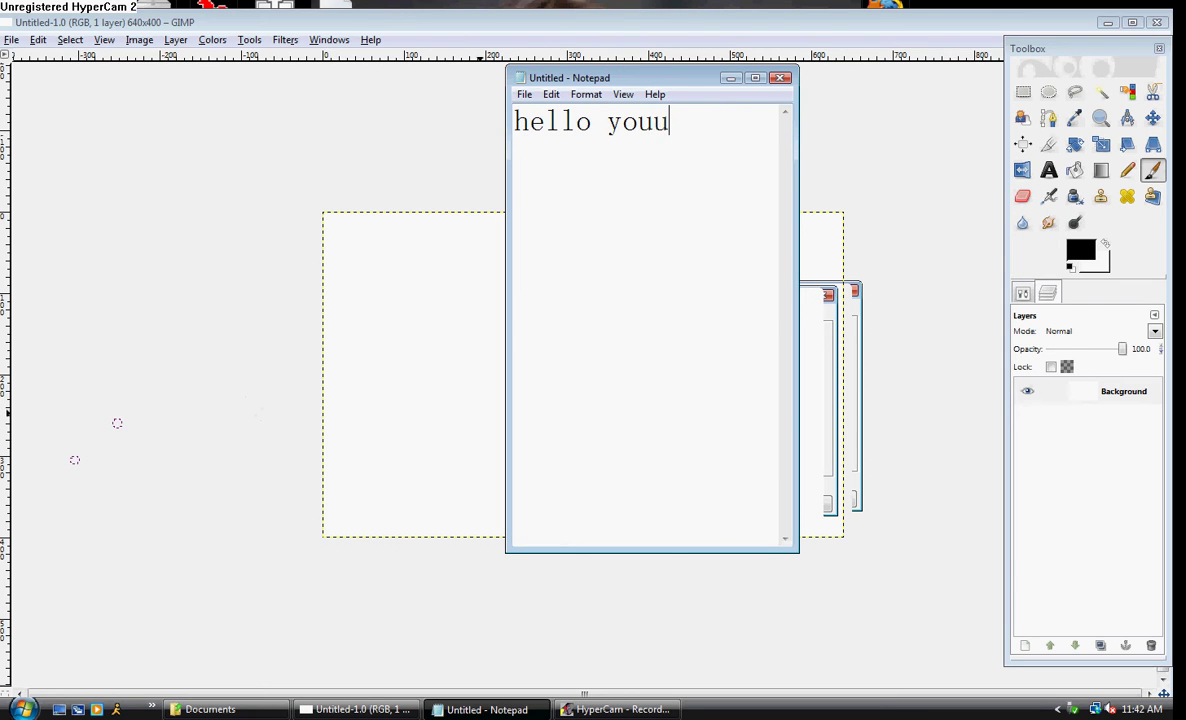
key(BackSpace)
text(tube, t)
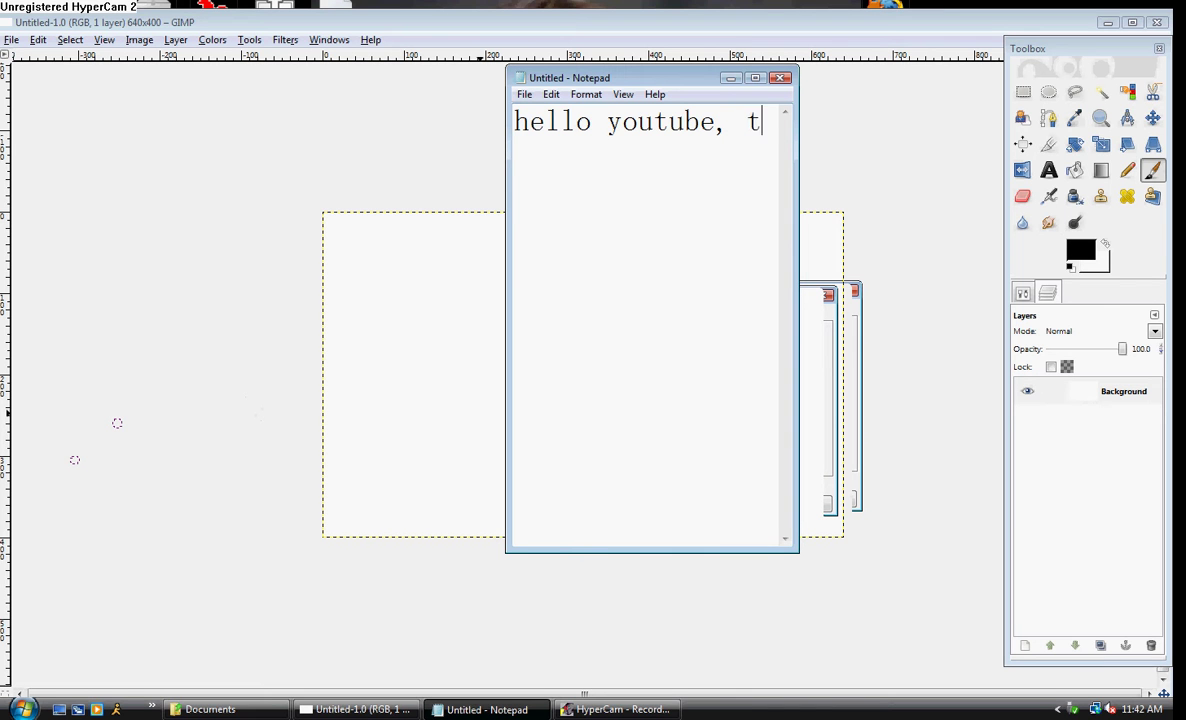
text(oday I)
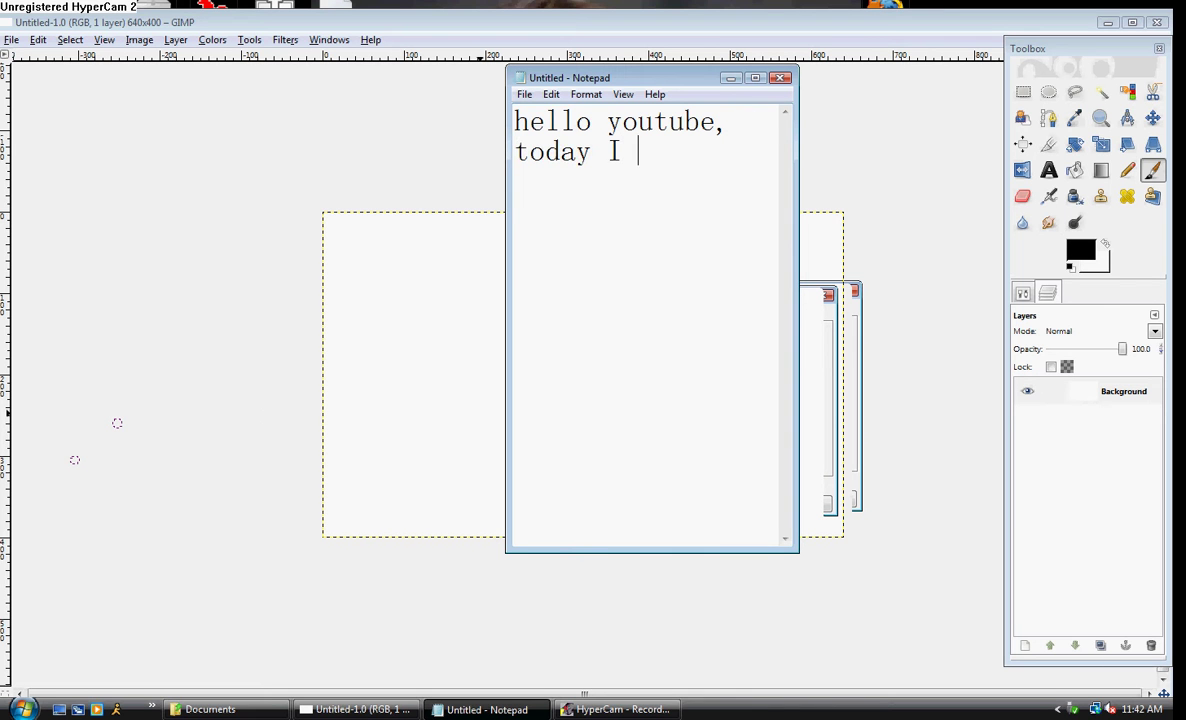
text(am gp)
text(ng )
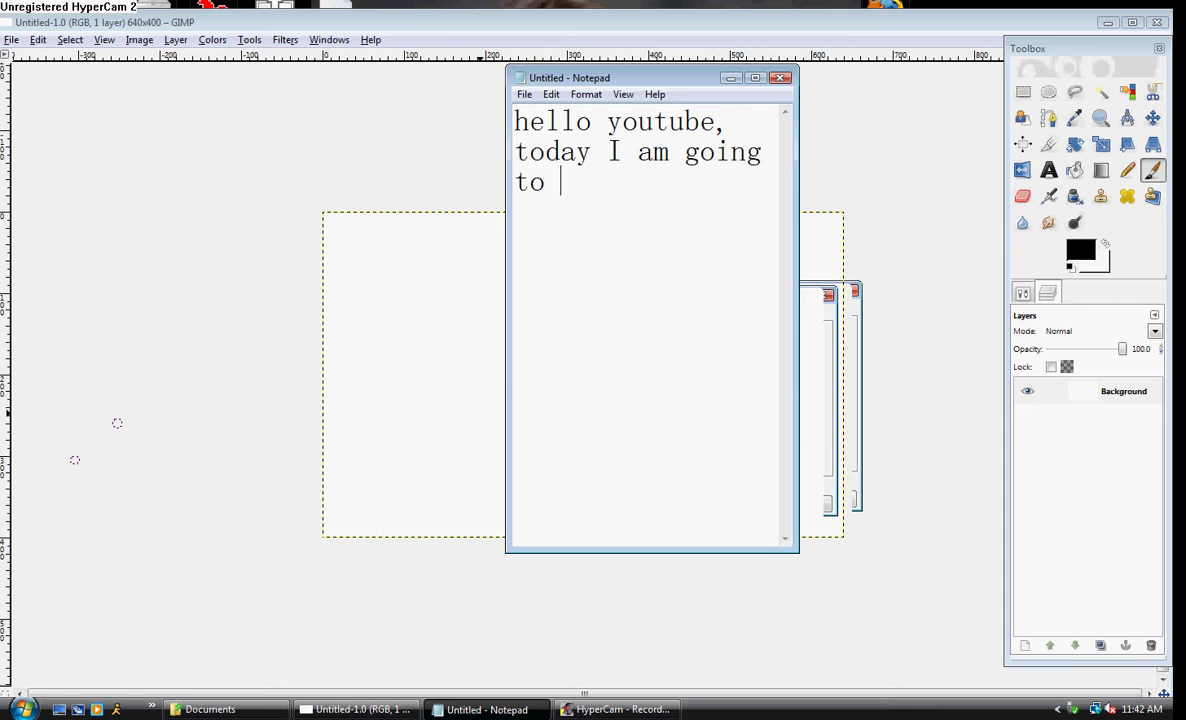
text(be showin)
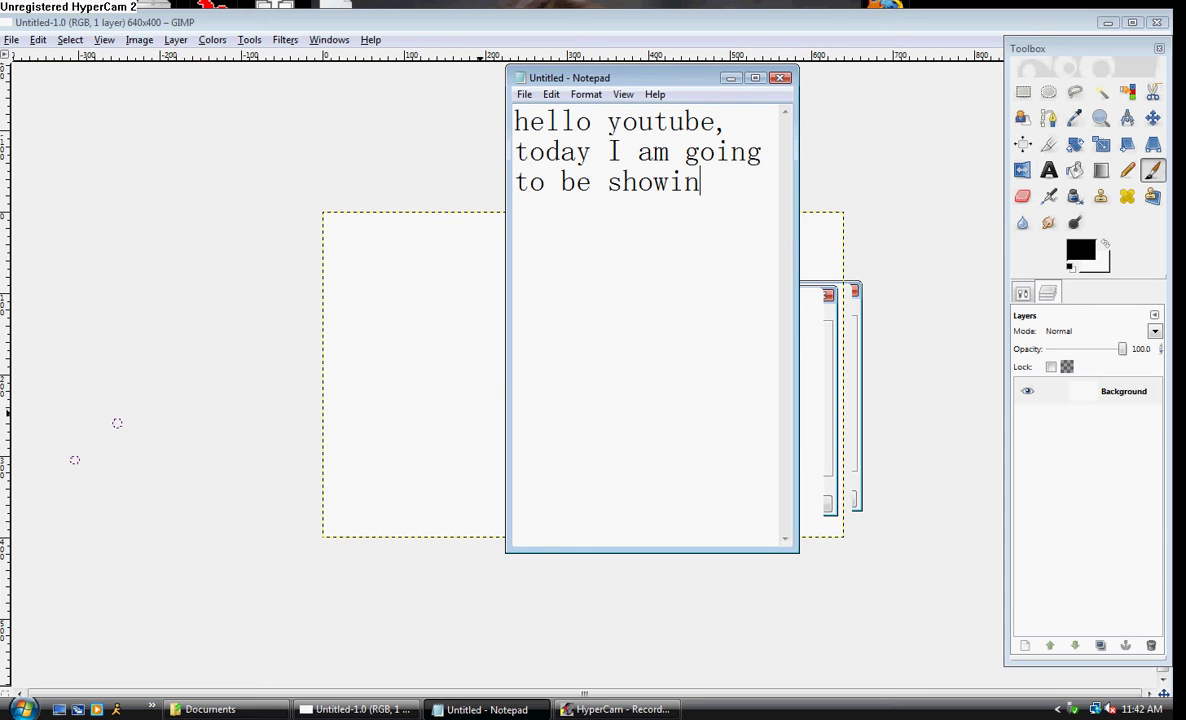
text(g you how)
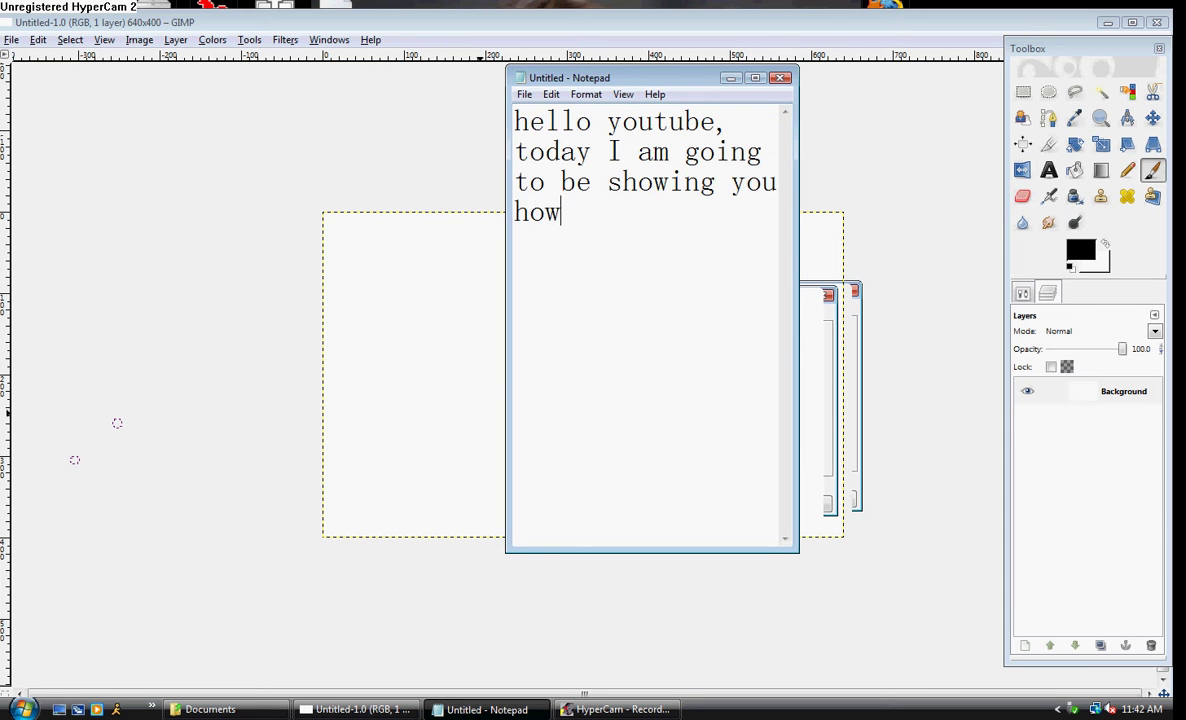
text( to anima)
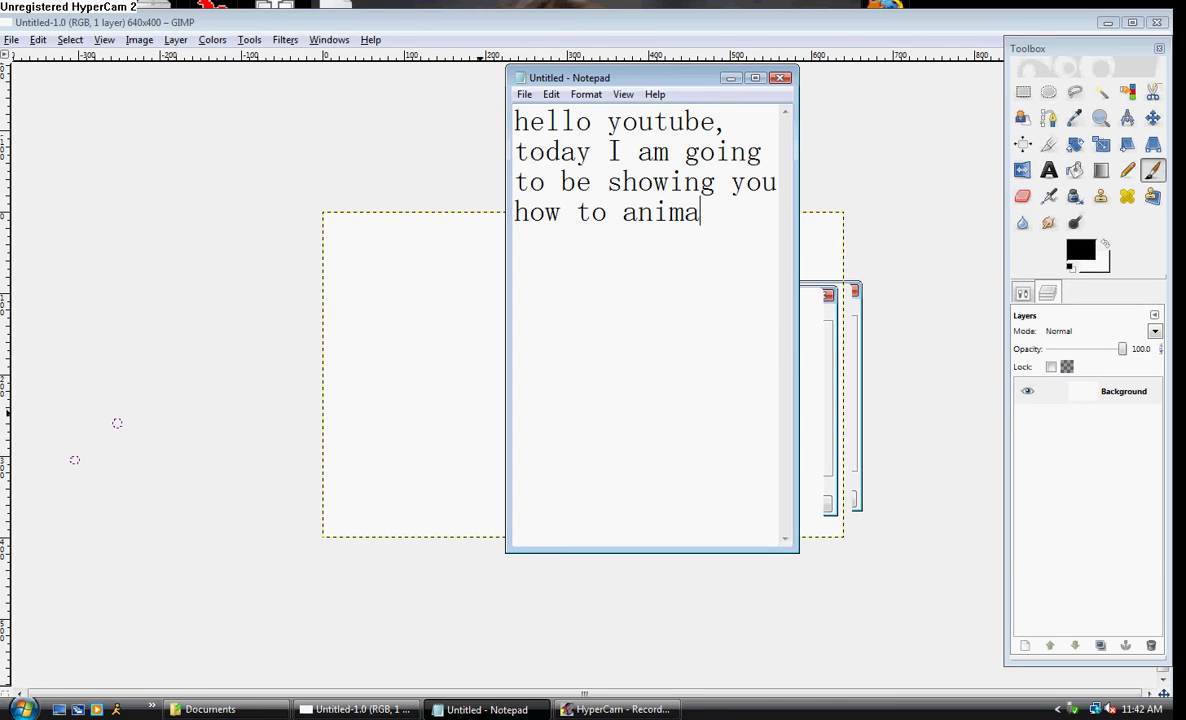
text(te water.)
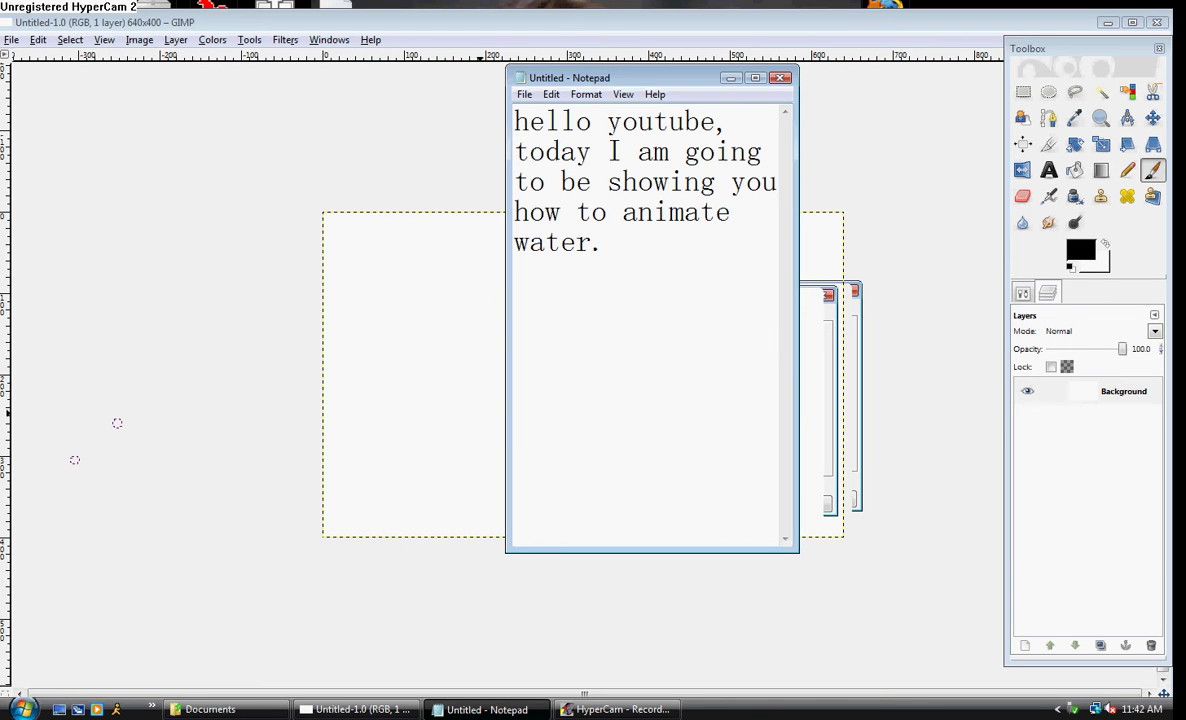
text( I will be)
text( using )
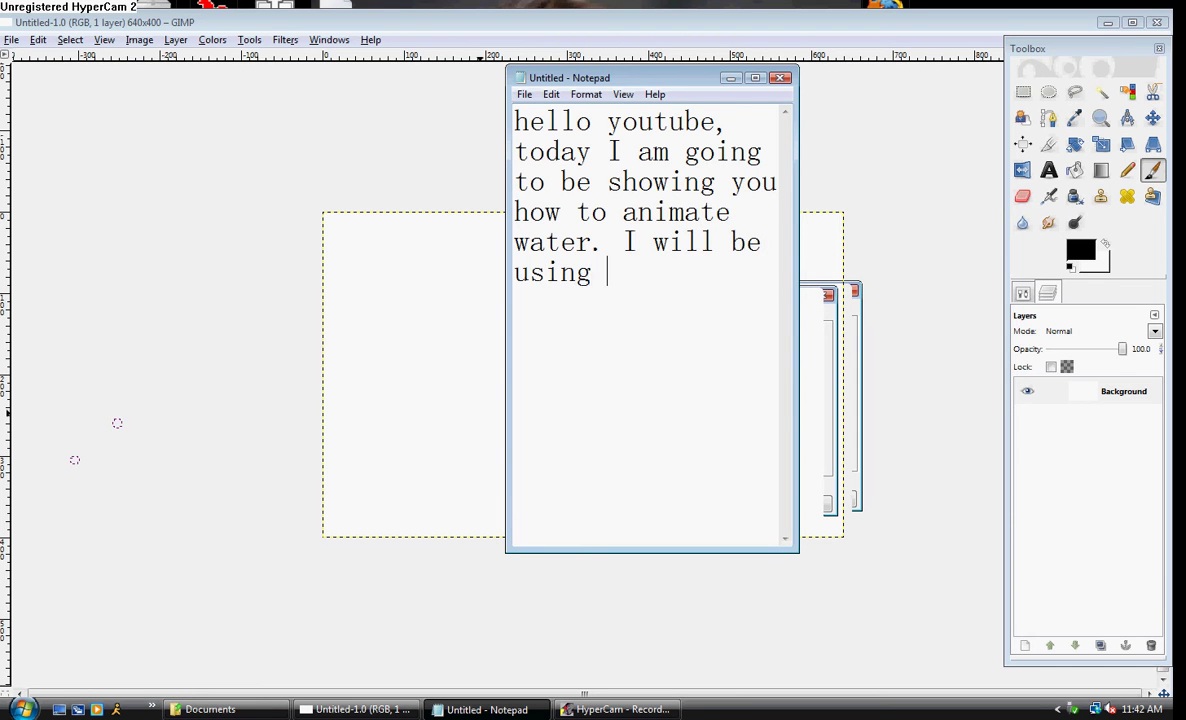
text(mp 2.6.)
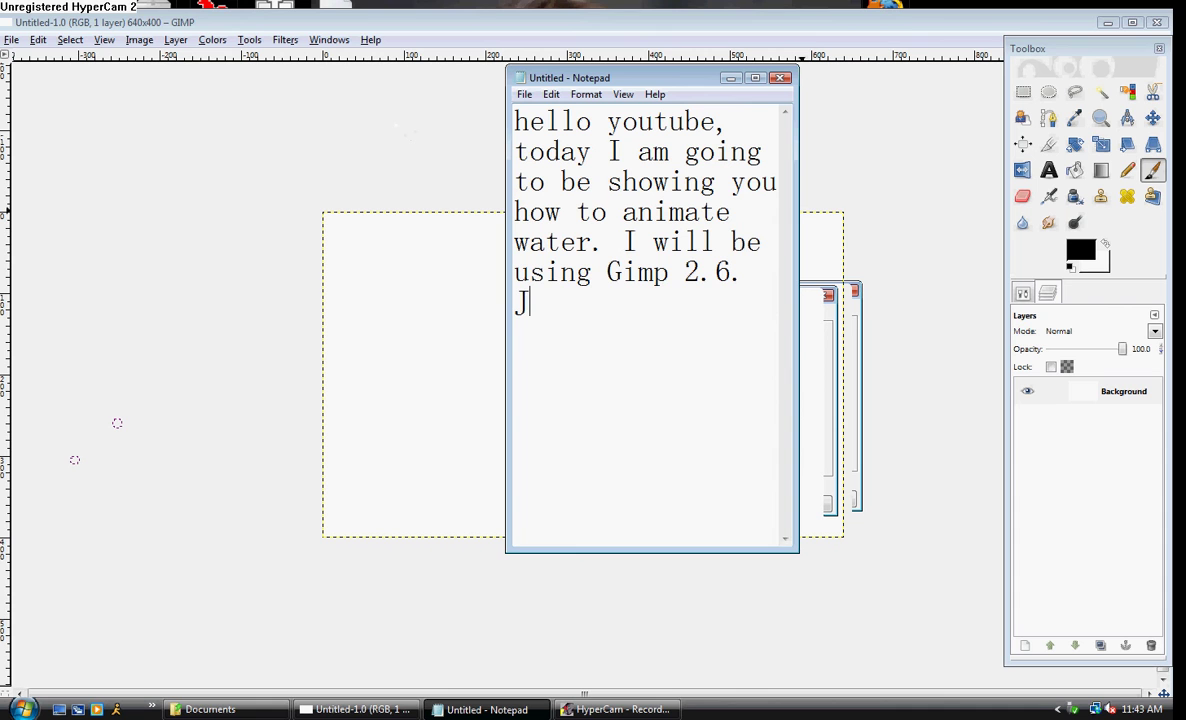
text(st watc)
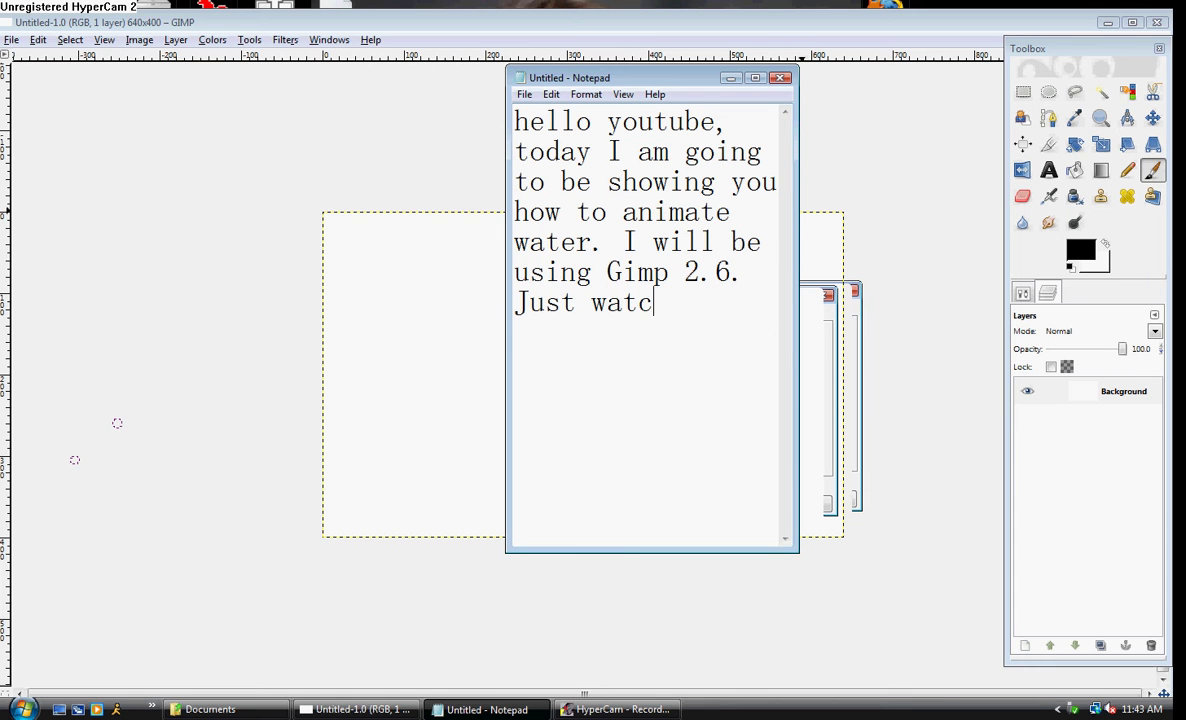
text(h and le)
text(ar)
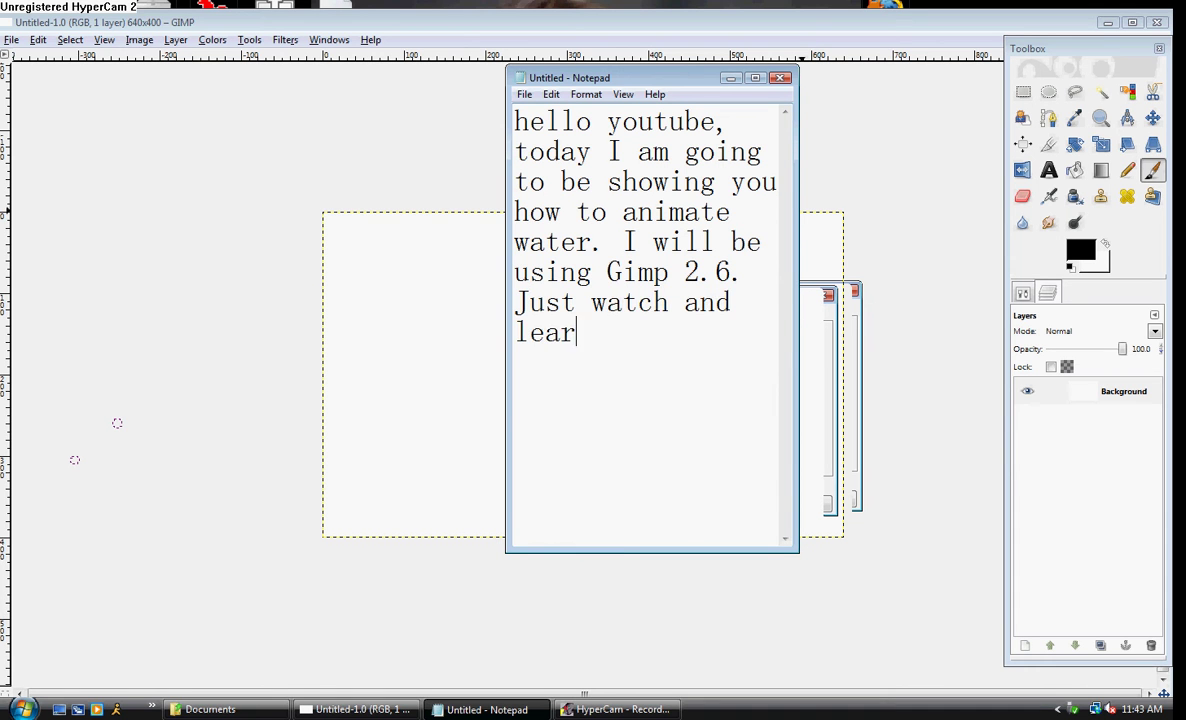
text(n!!!!!)
click(784, 79)
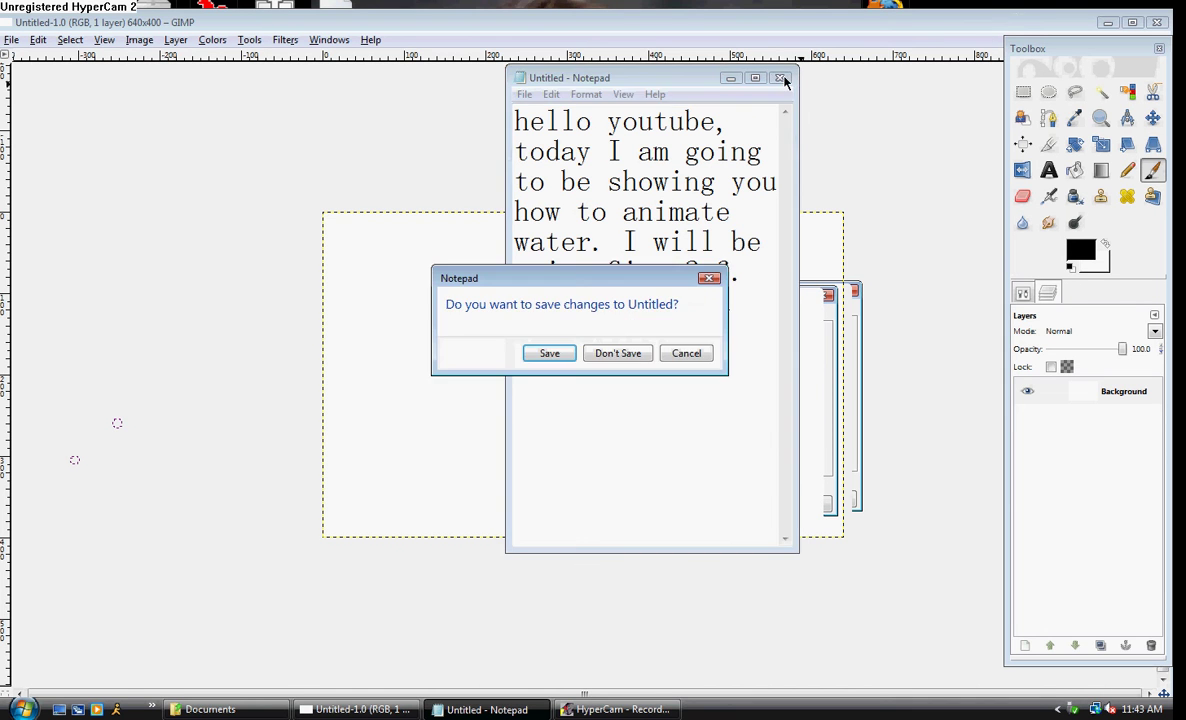
click(614, 354)
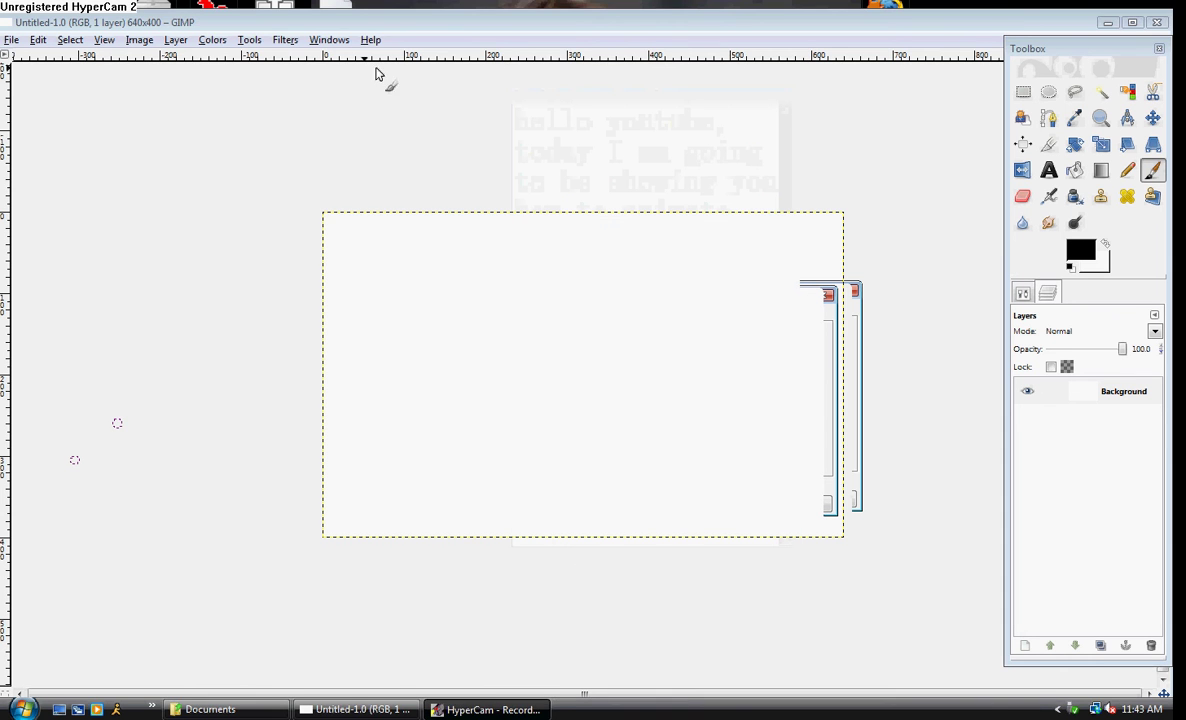
click(212, 40)
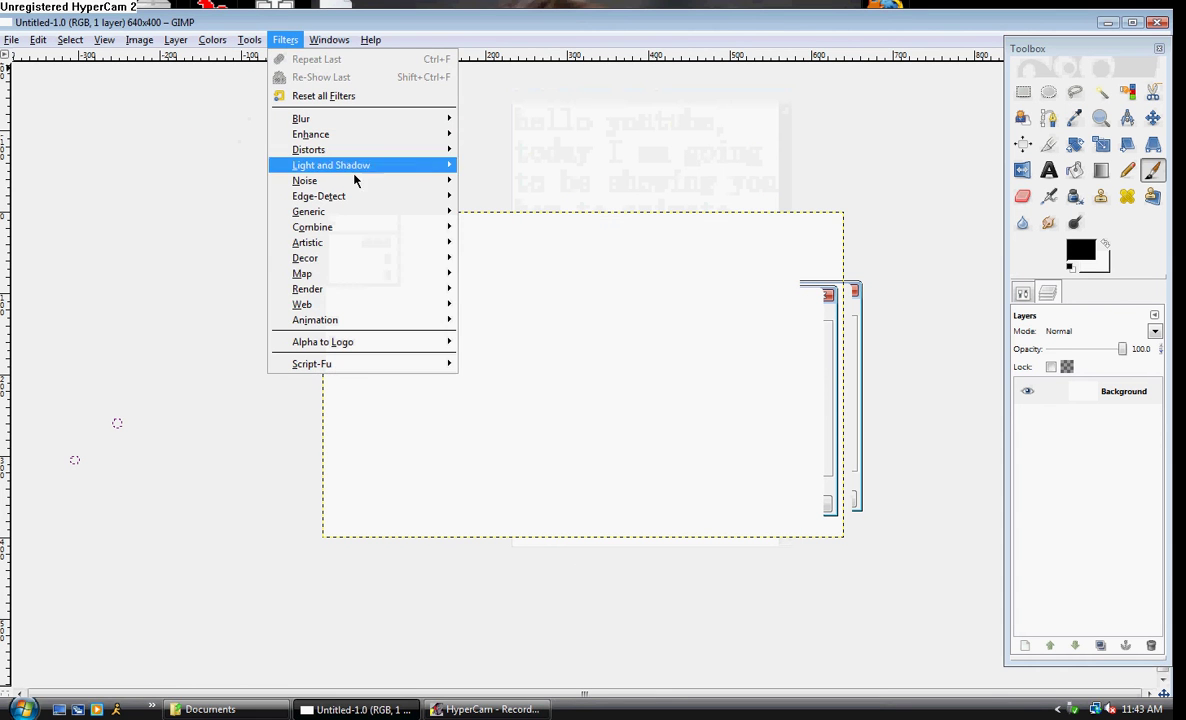
mouse_move(308, 289)
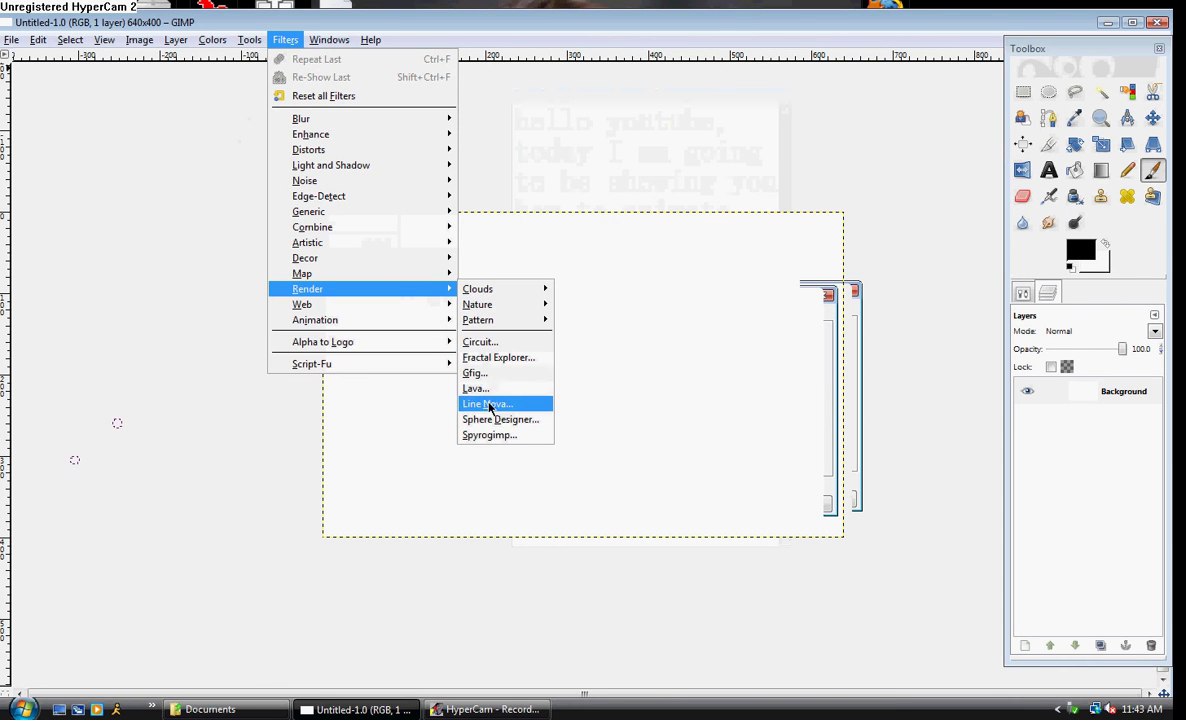
- Render the Lava filter with the Horizon 2 gradient onto a new layer
click(476, 389)
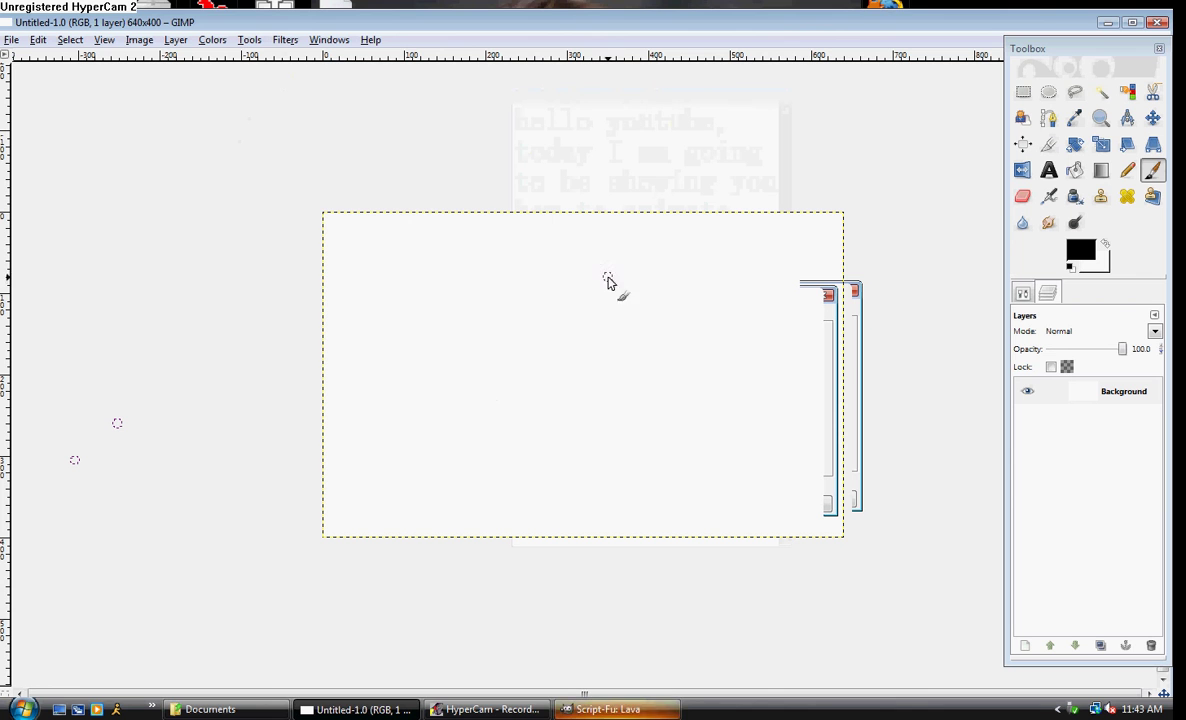
click(578, 704)
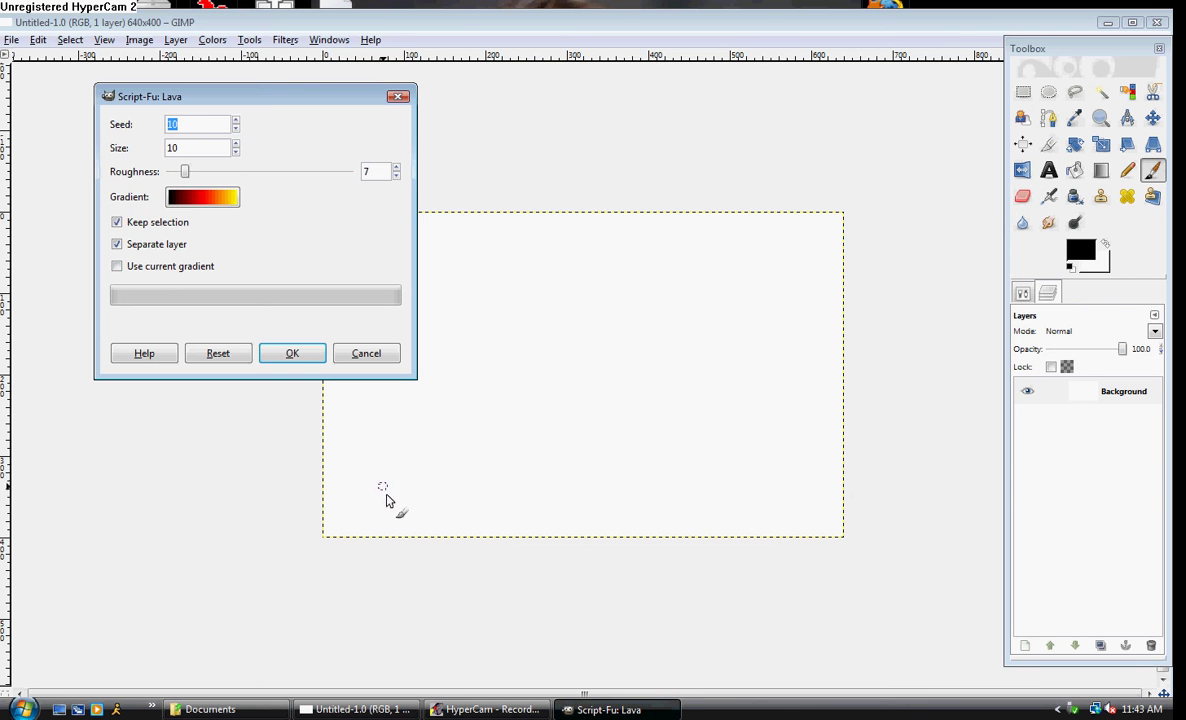
click(197, 200)
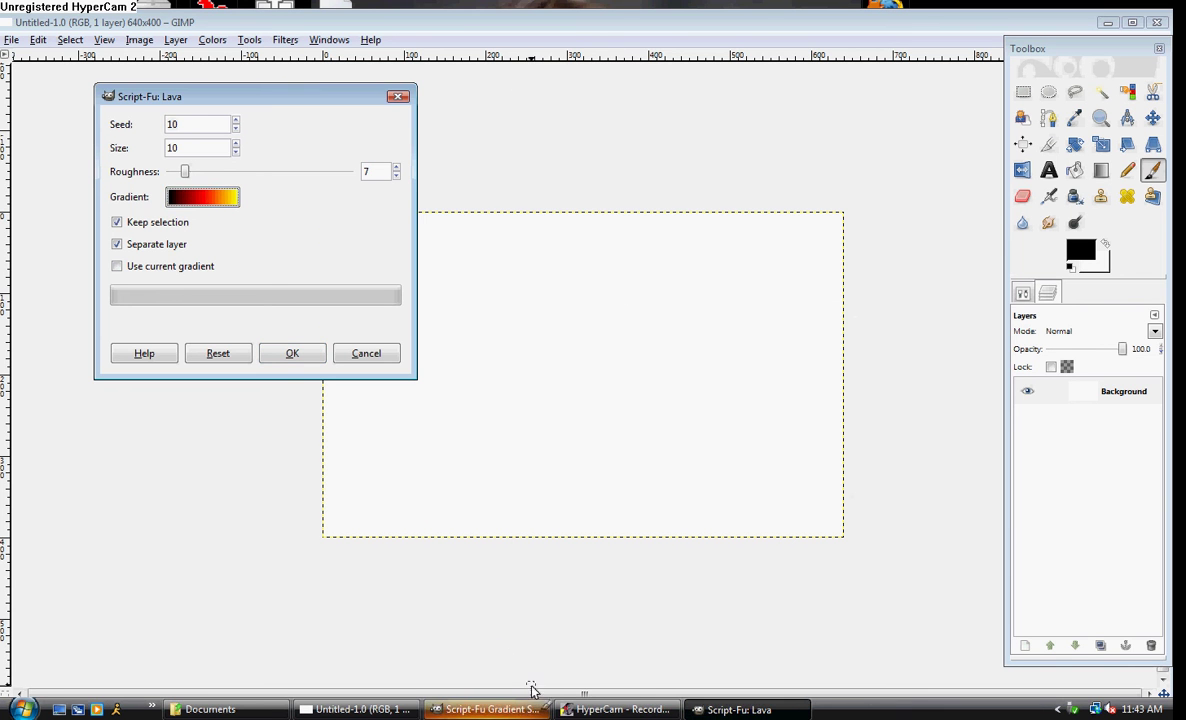
click(520, 709)
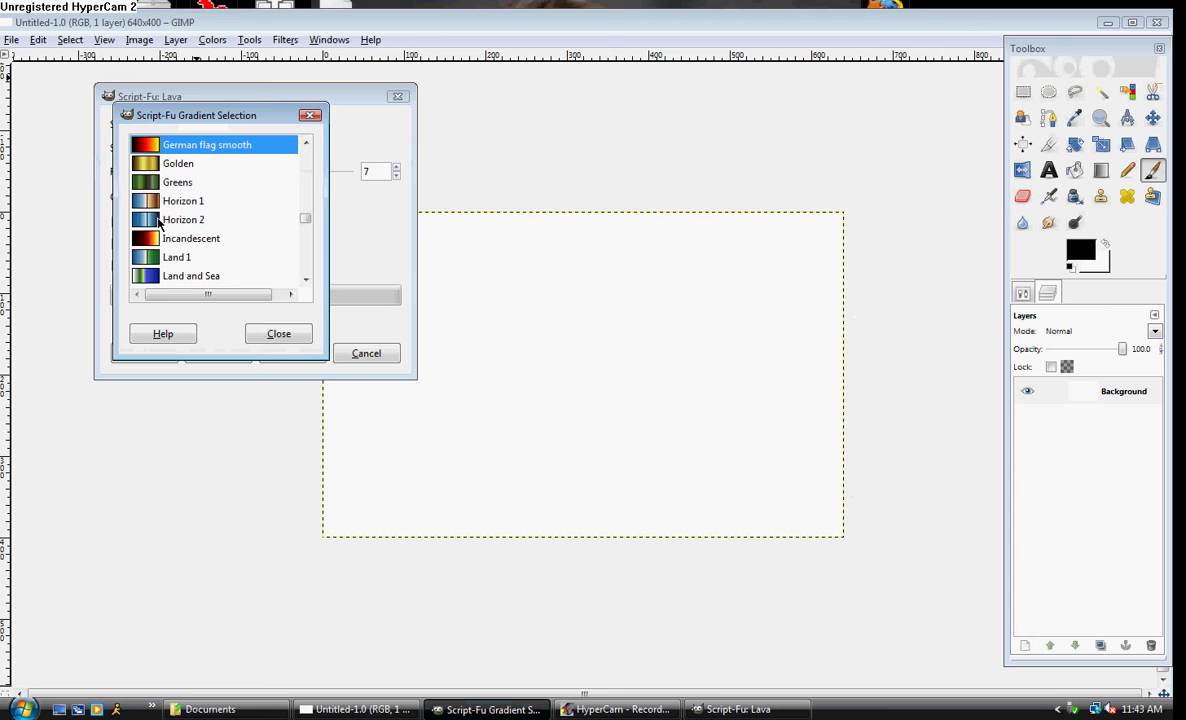
click(164, 222)
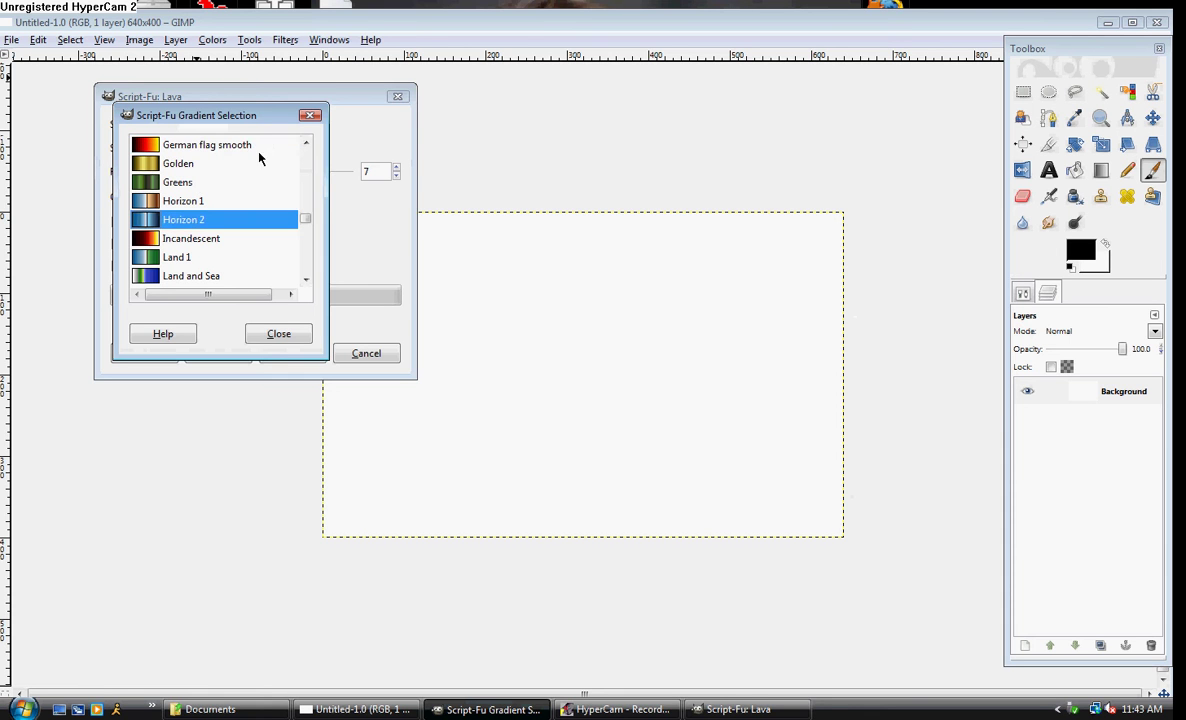
click(309, 116)
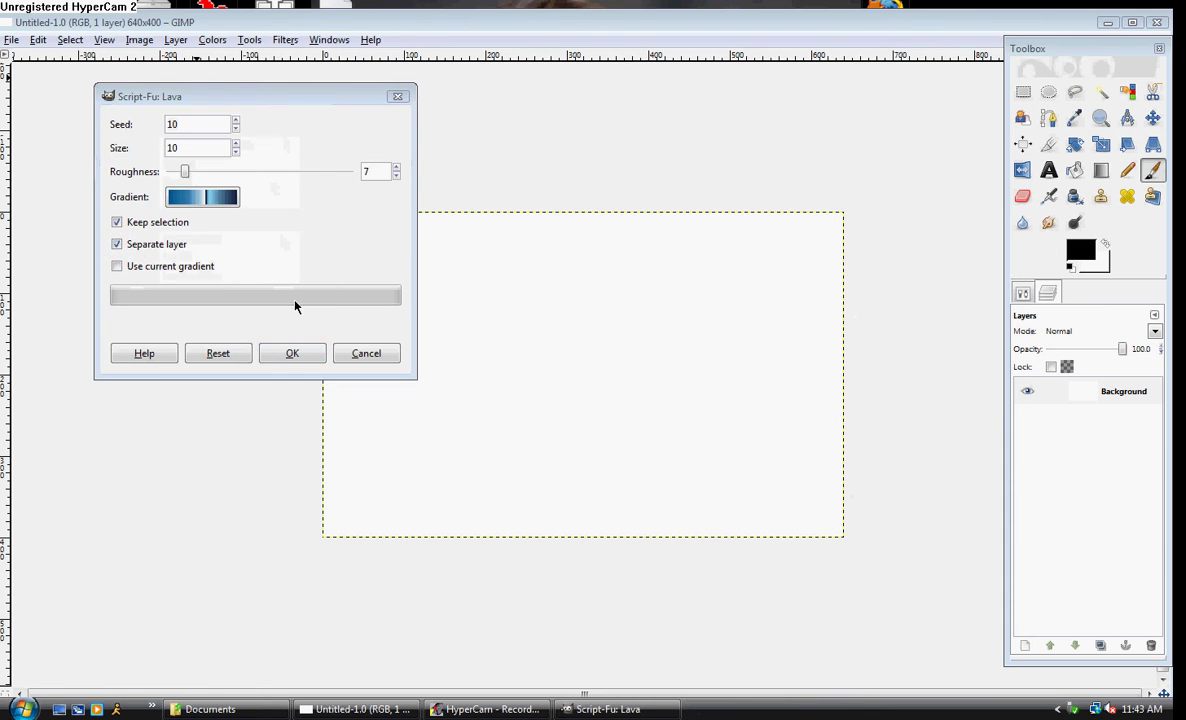
click(283, 354)
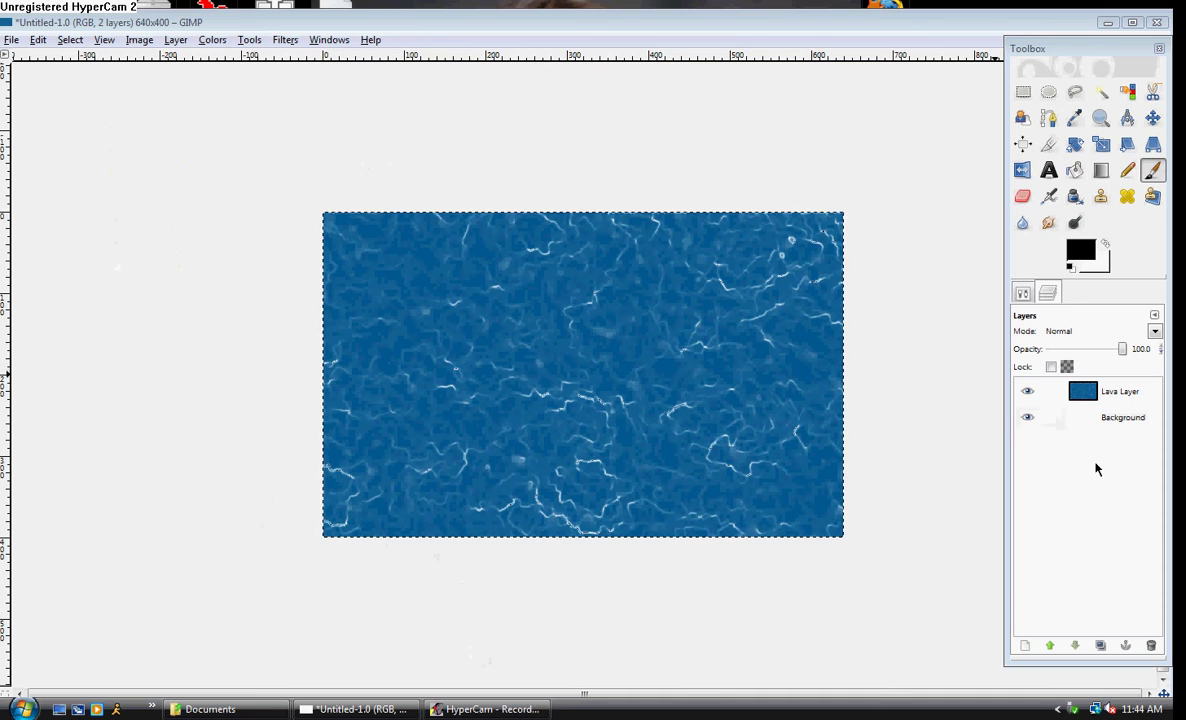
- Delete the white Background layer, keeping only the blue Lava Layer
right_click(1082, 421)
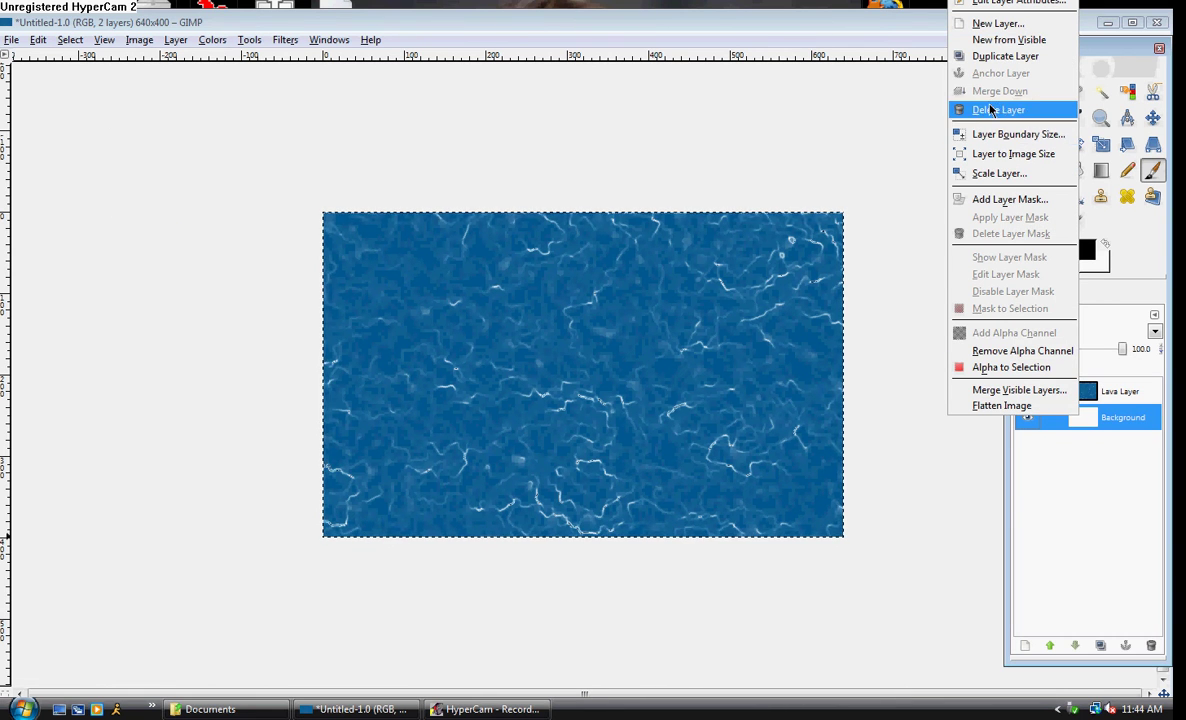
click(995, 110)
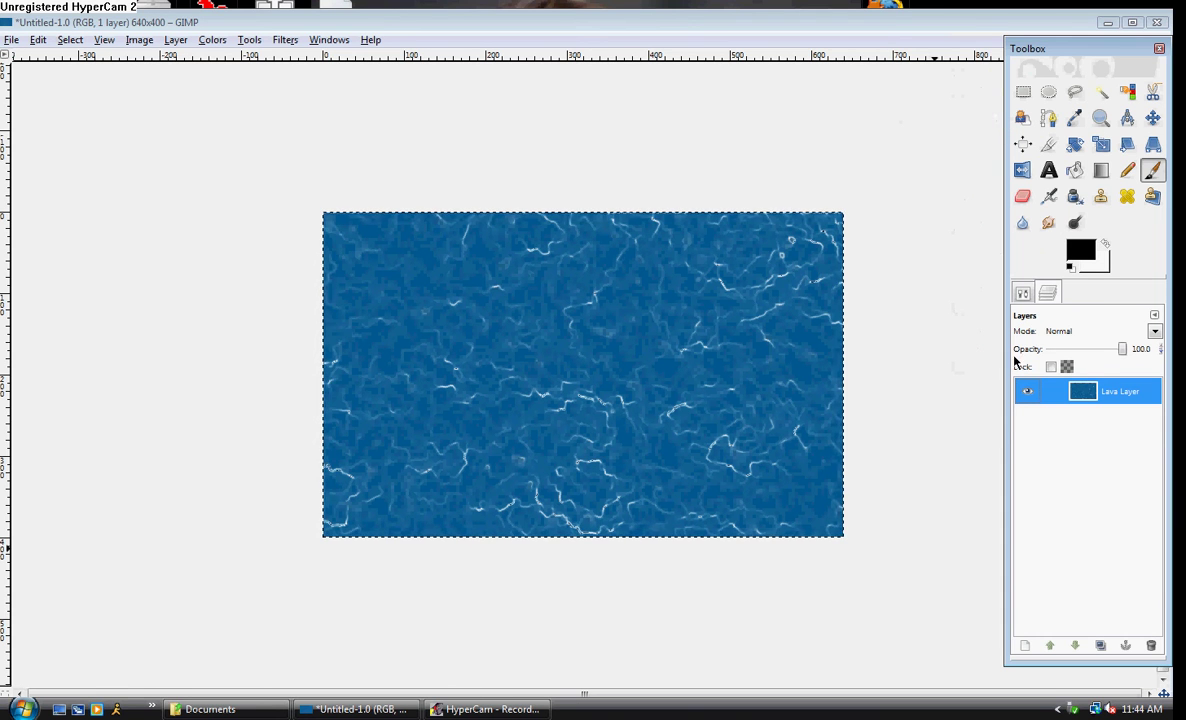
click(280, 40)
mouse_move(315, 335)
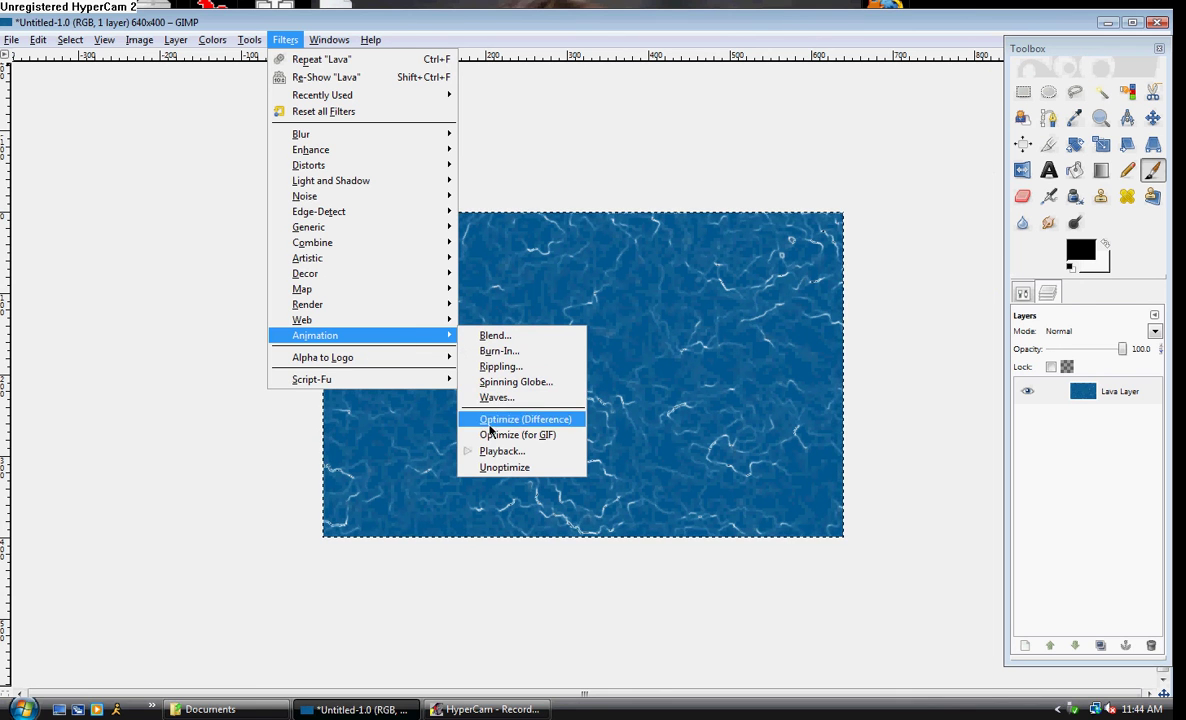
- Run Waves with amplitude 5.0, wavelength 59.7 and 30 frames
click(482, 398)
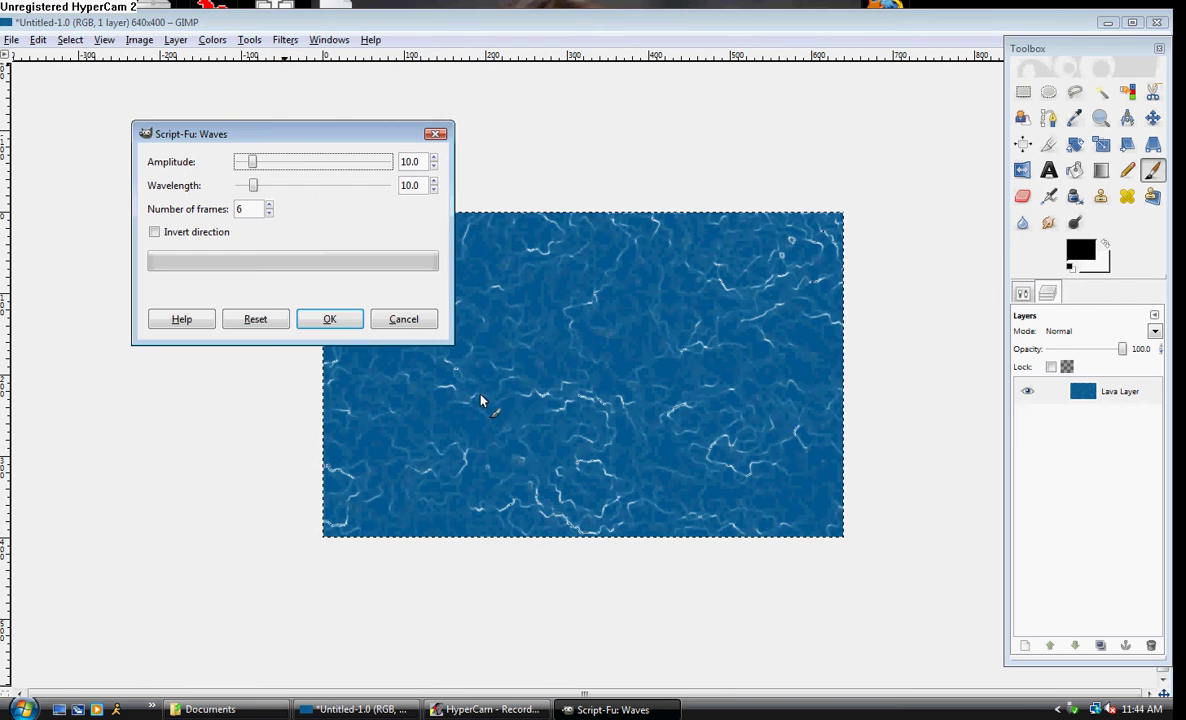
click(415, 161)
text(59.7)
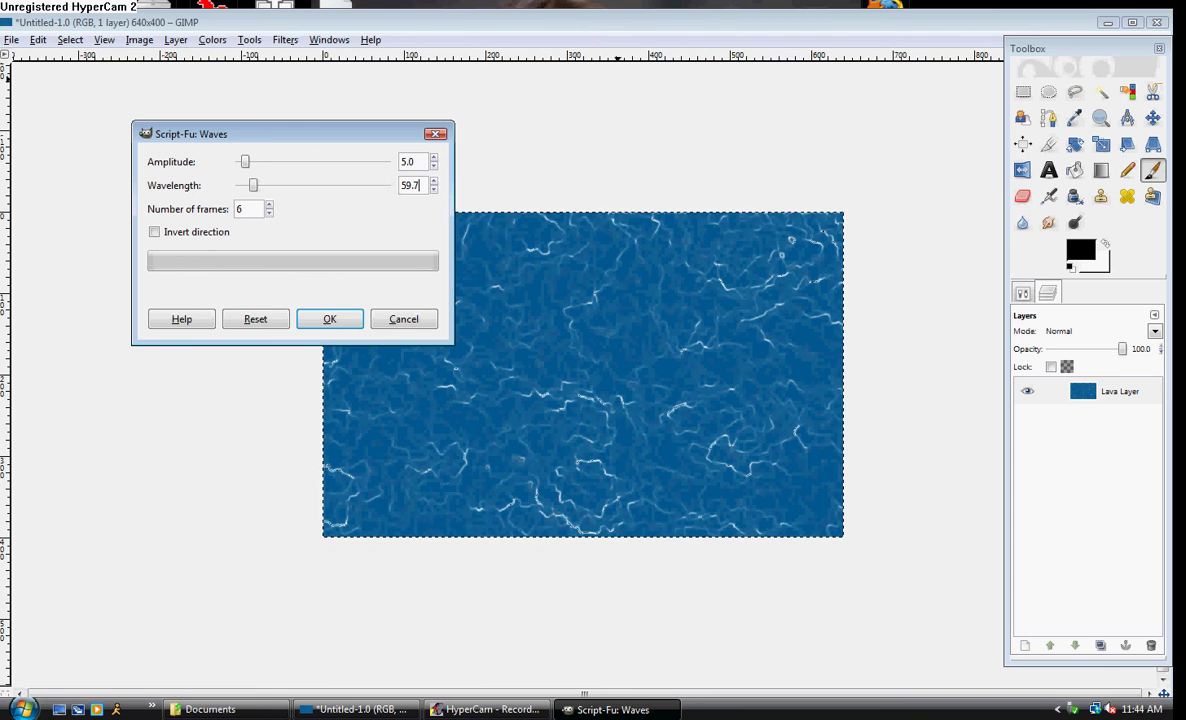
click(244, 208)
text(30)
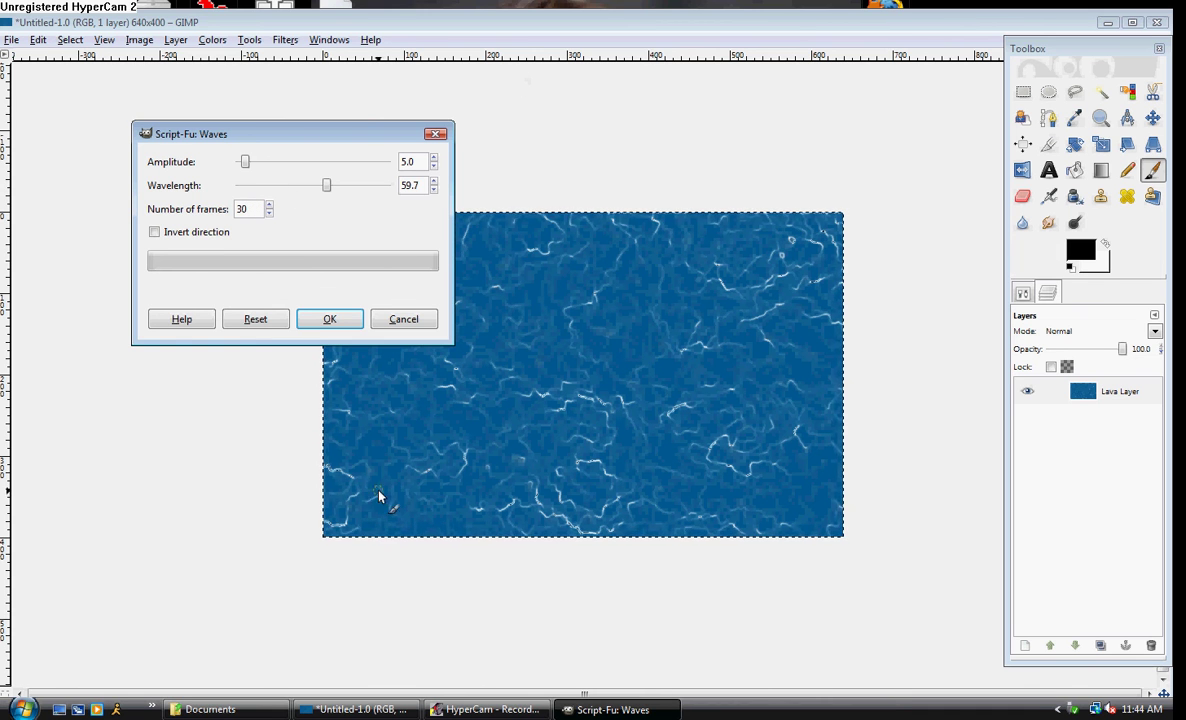
click(305, 320)
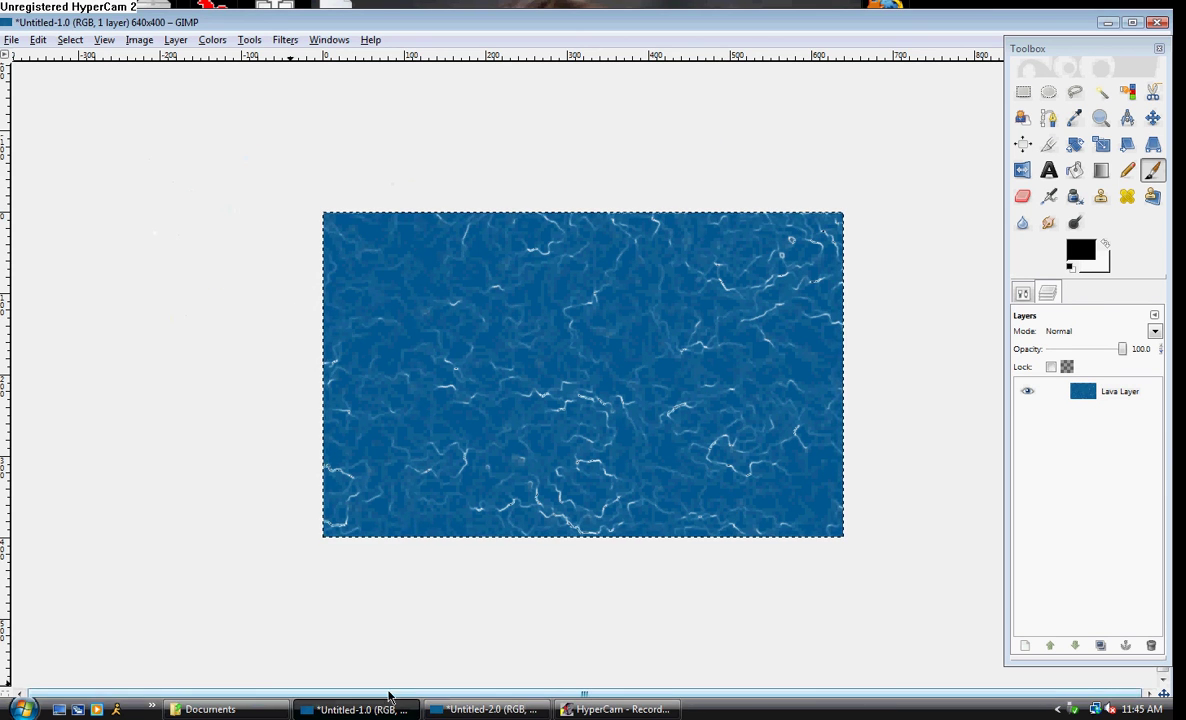
- Switch to the new Untitled-2.0 image holding the 30 wave frames
click(478, 706)
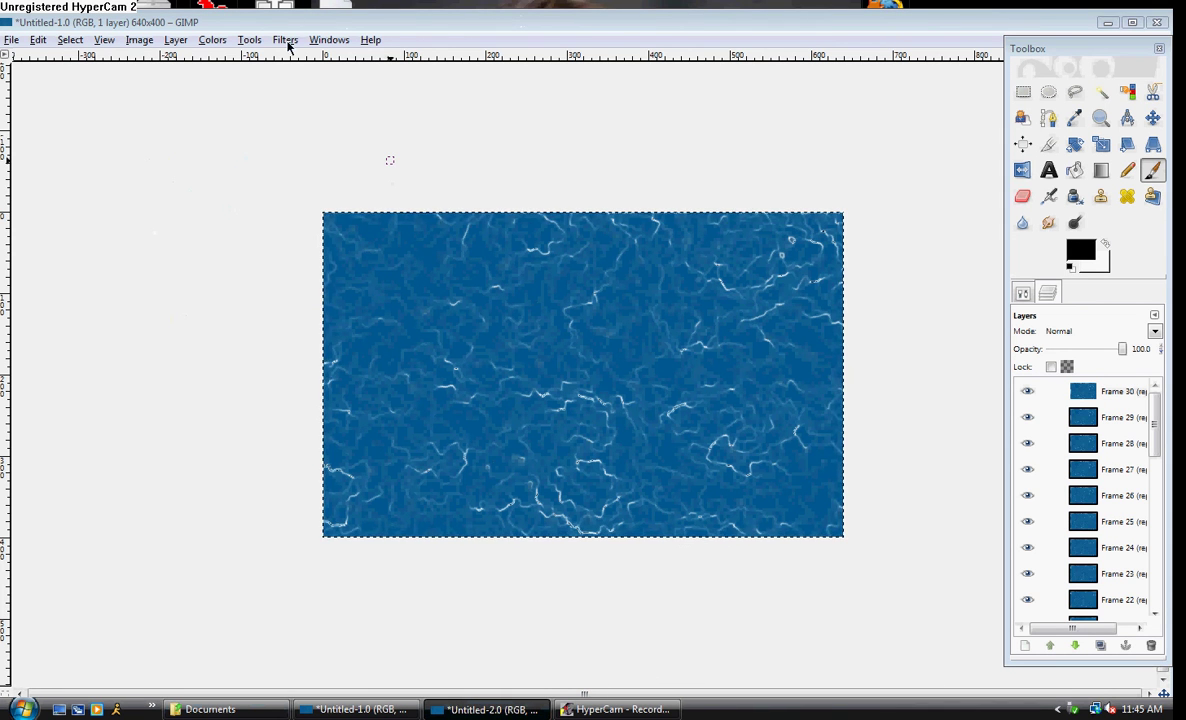
- Close the single-layer Untitled-1.0 Lava image without saving
mouse_move(297, 31)
mouse_down()
mouse_move(297, 80)
mouse_move(312, 8)
mouse_up()
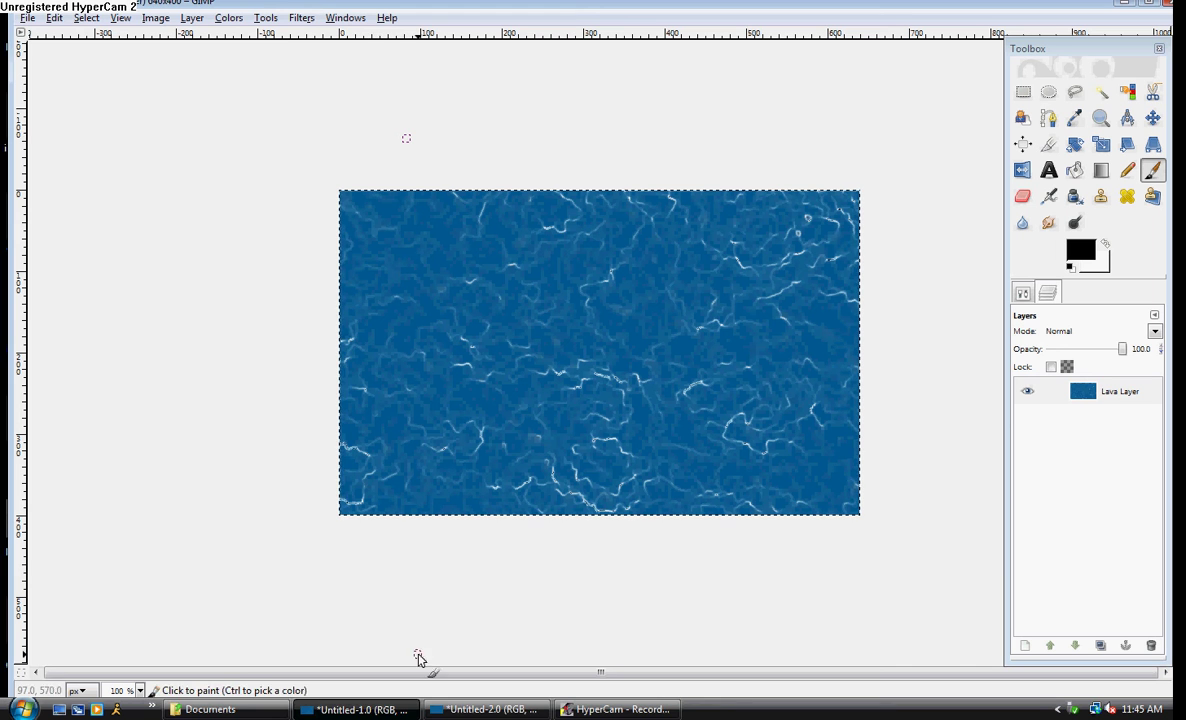
click(492, 710)
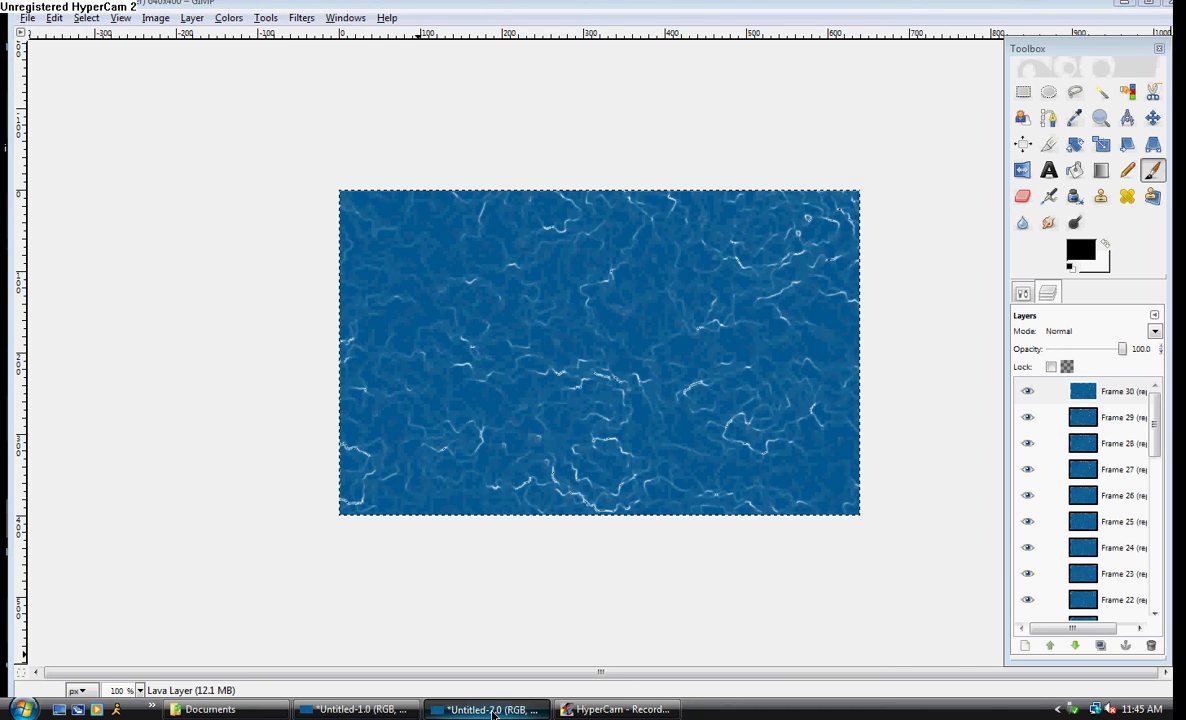
click(490, 707)
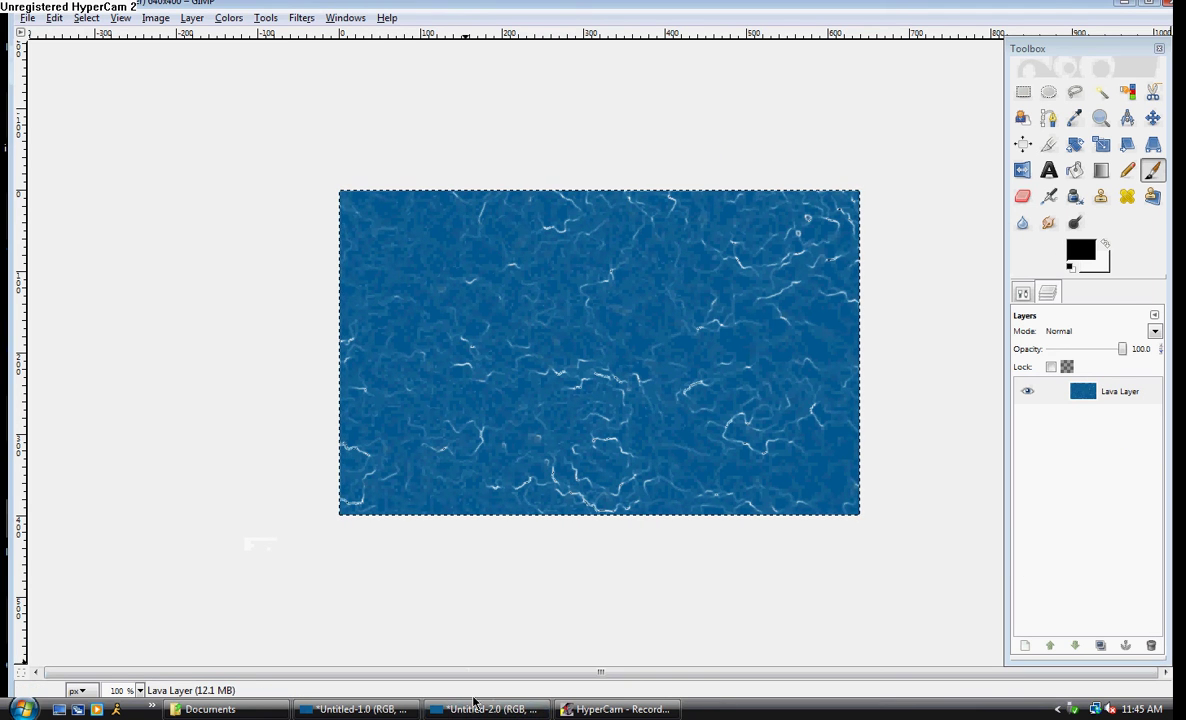
click(474, 708)
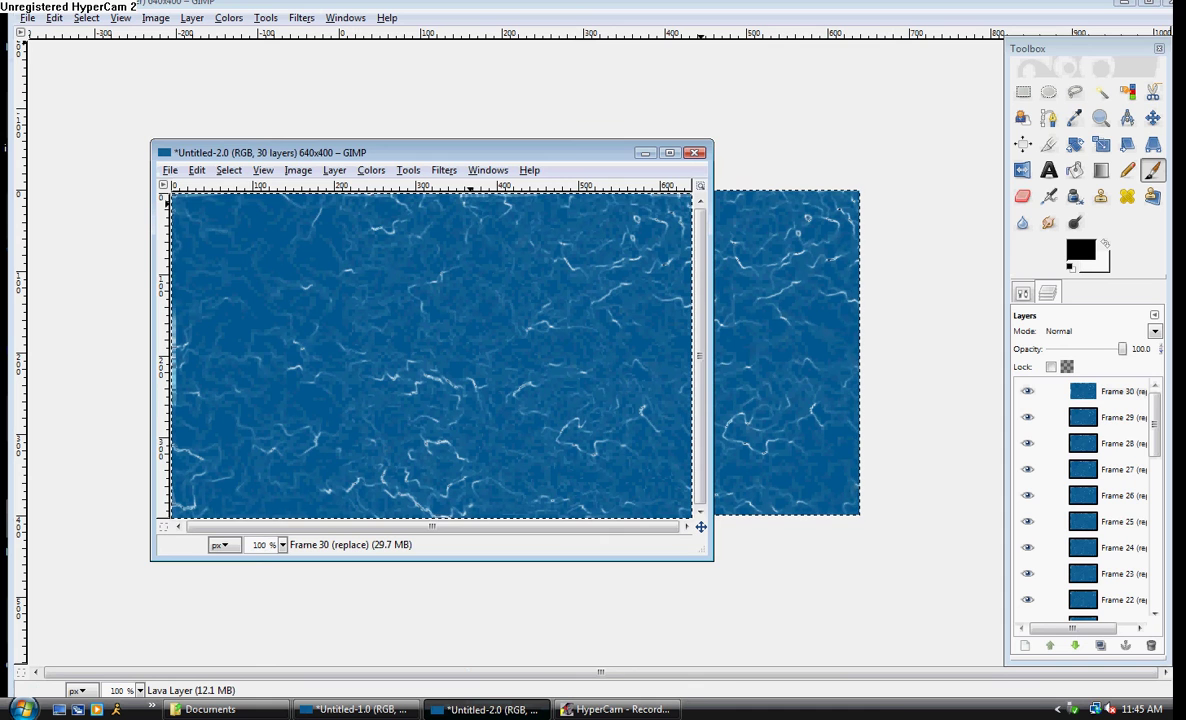
key(ctrl+w)
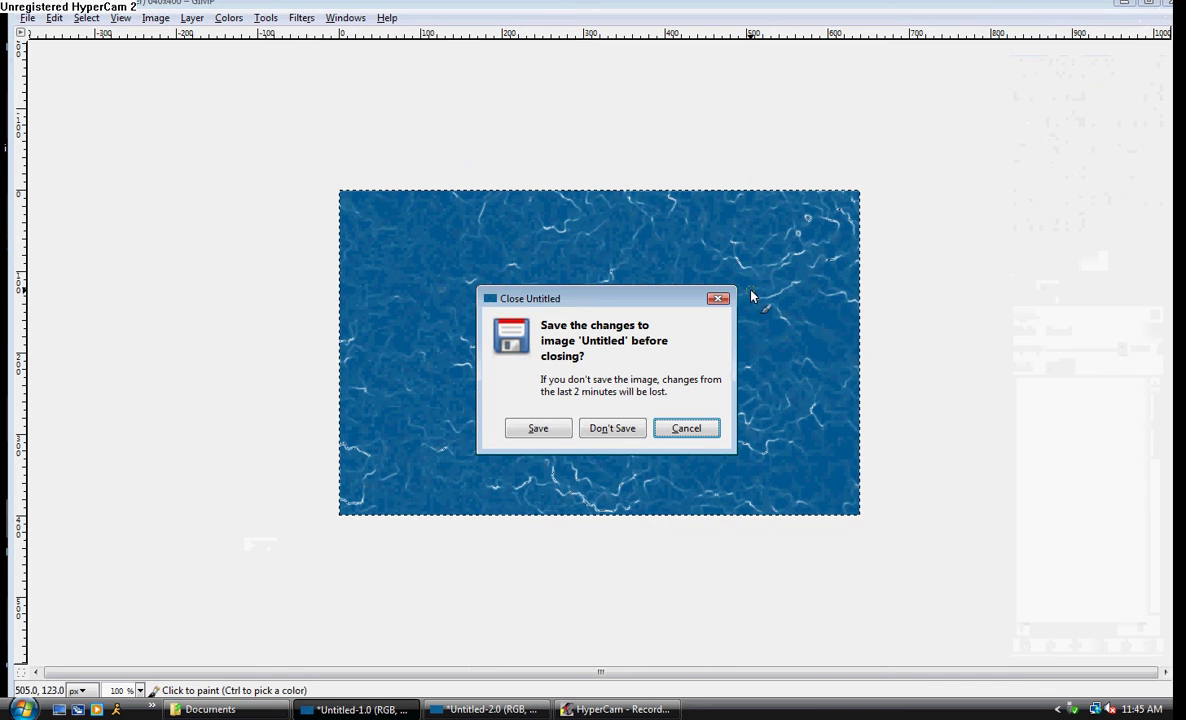
click(587, 433)
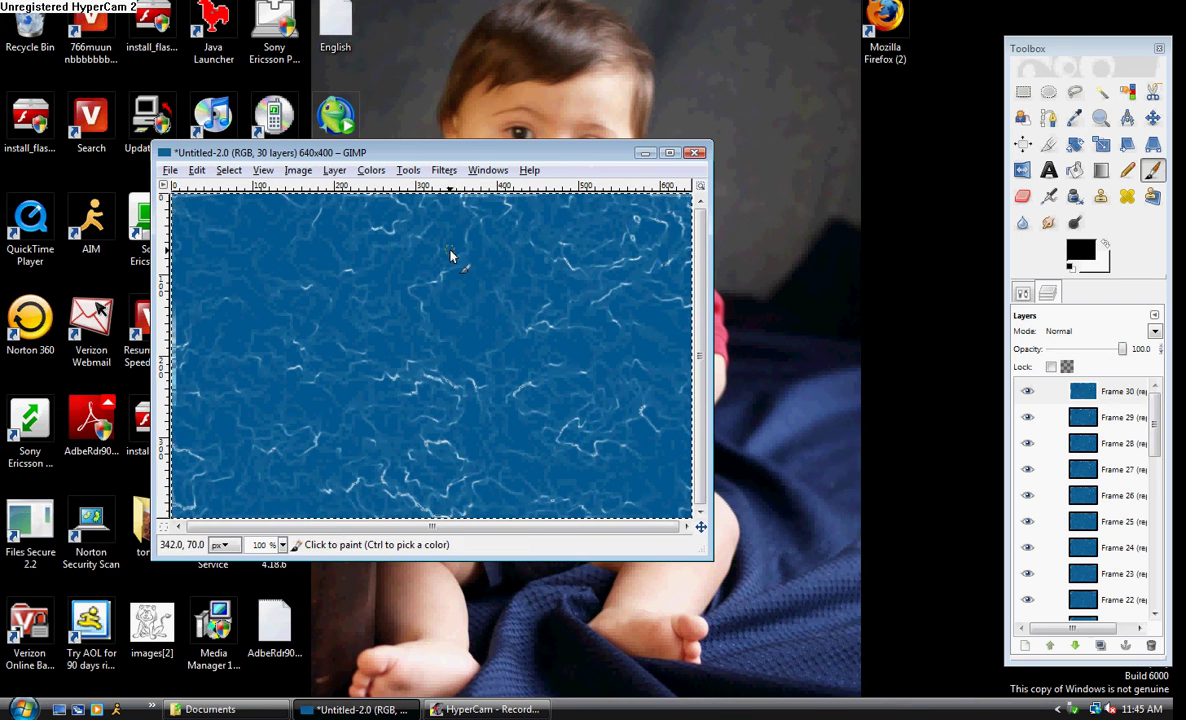
click(438, 172)
mouse_move(520, 466)
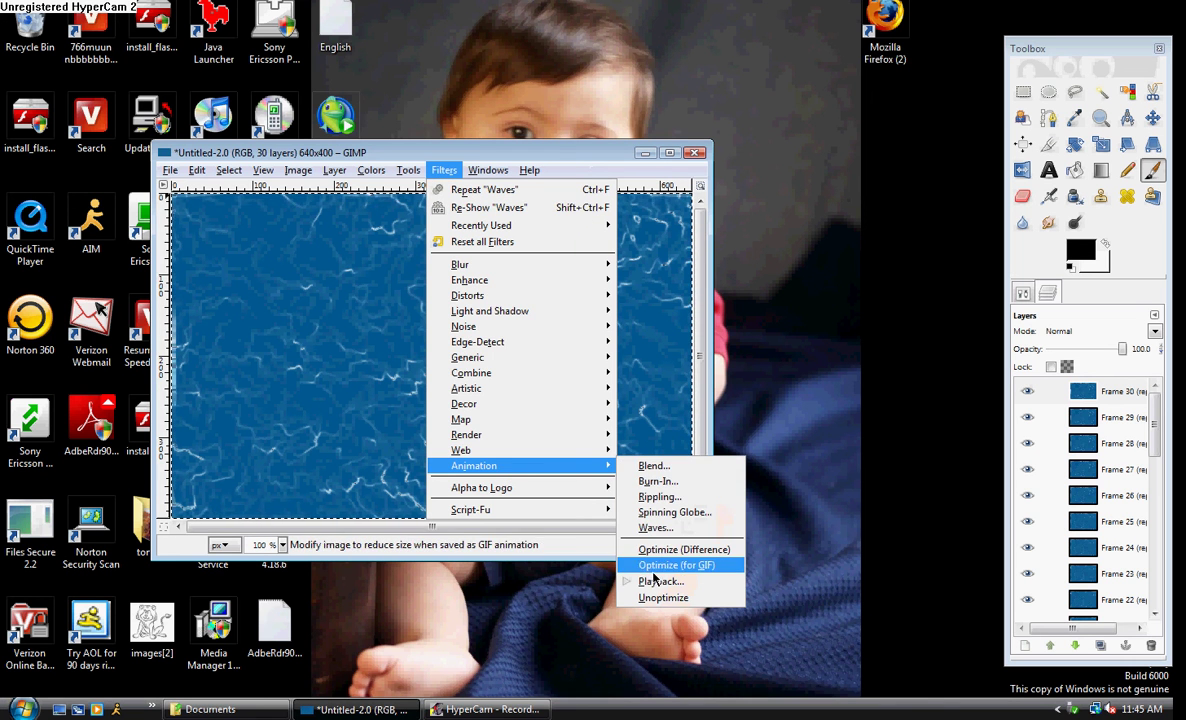
click(655, 581)
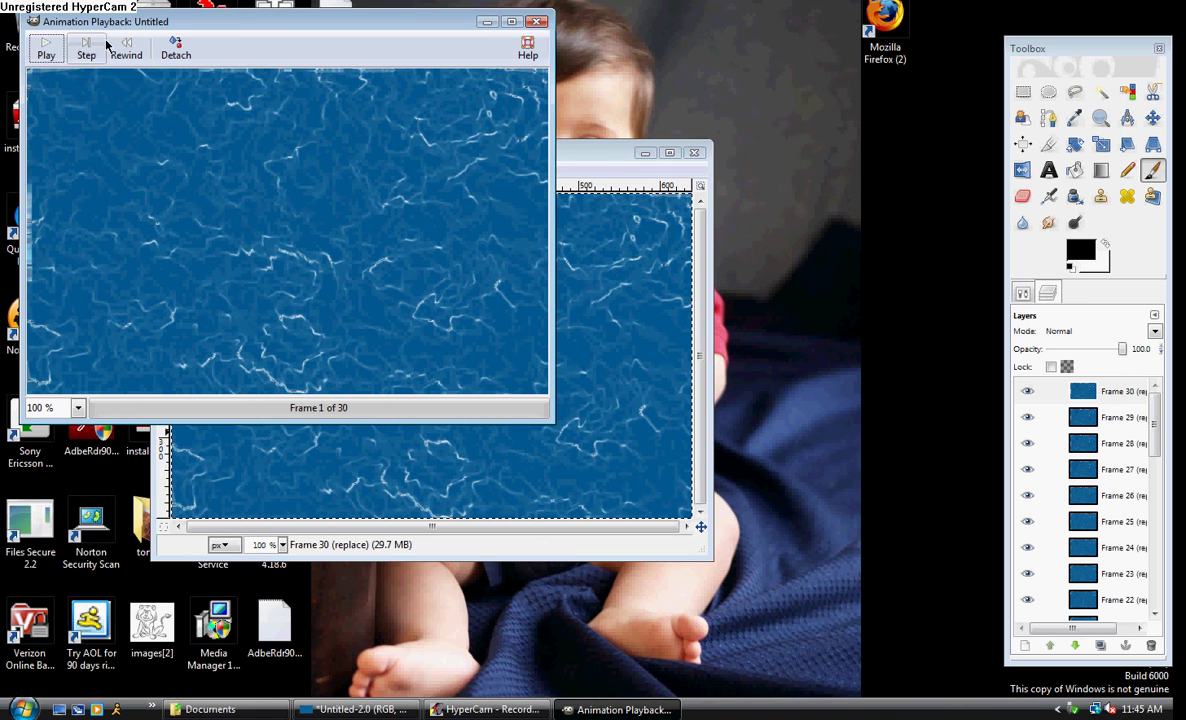
click(32, 54)
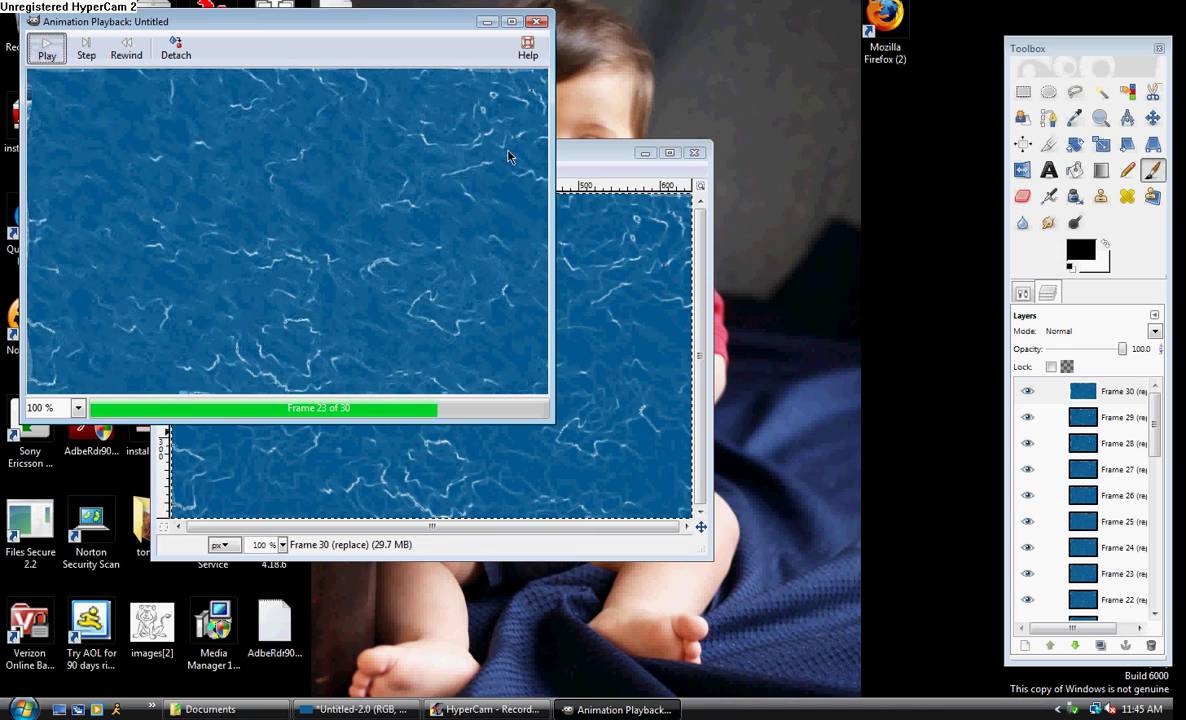
click(537, 22)
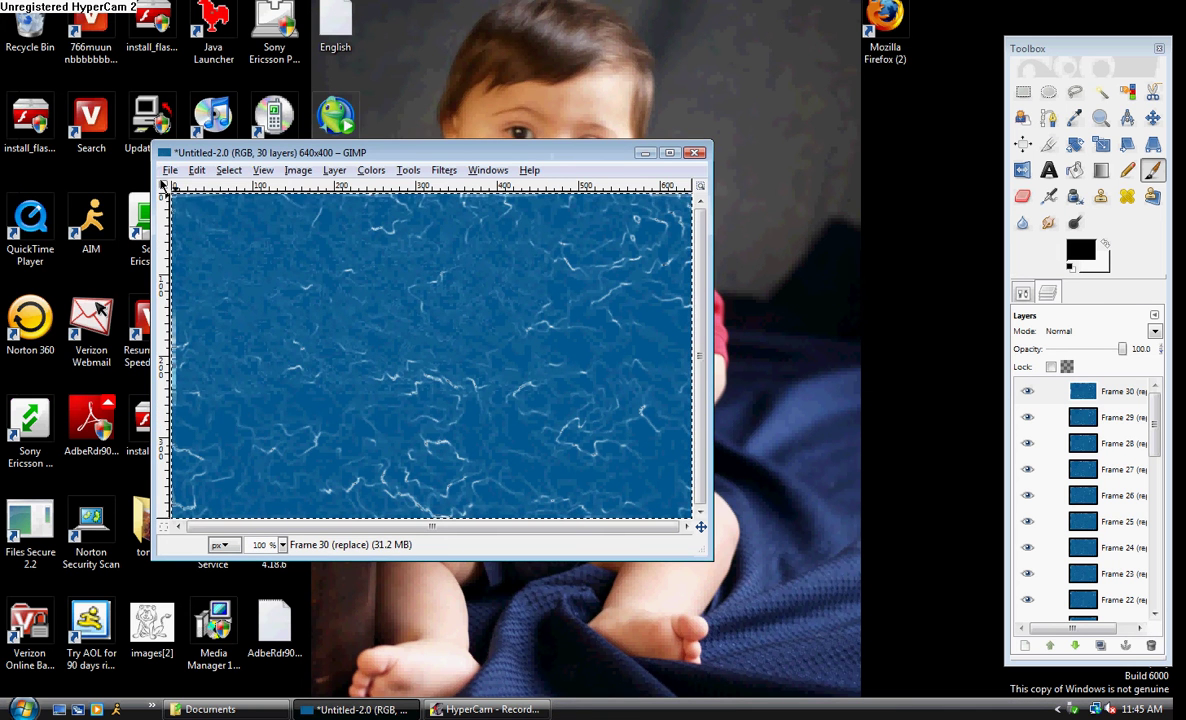
- Save the image as 'water animation.gif' in the Pictures folder
click(166, 171)
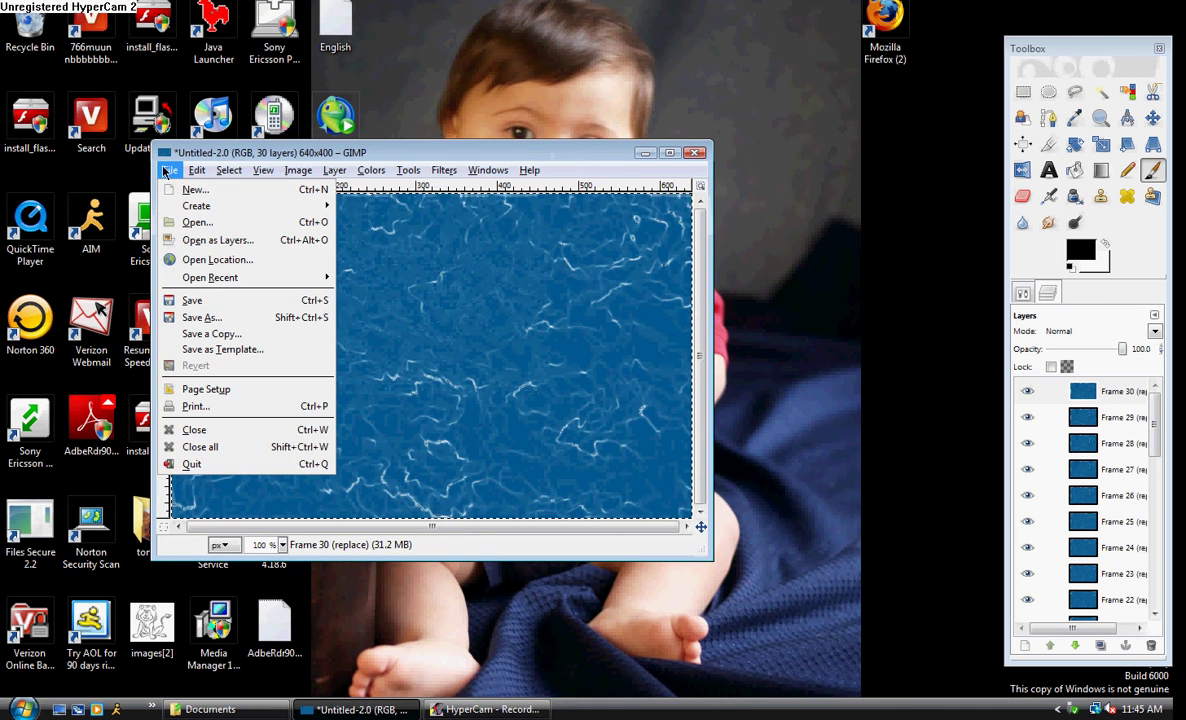
click(201, 320)
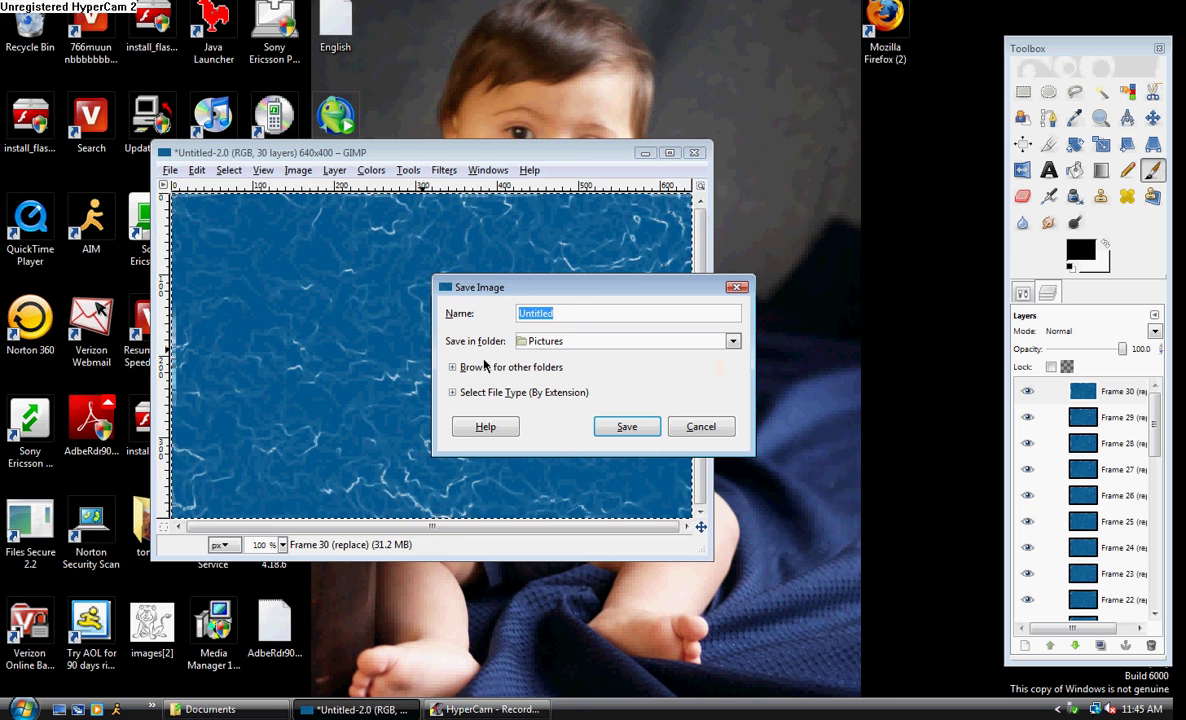
key(BackSpace)
text(ter)
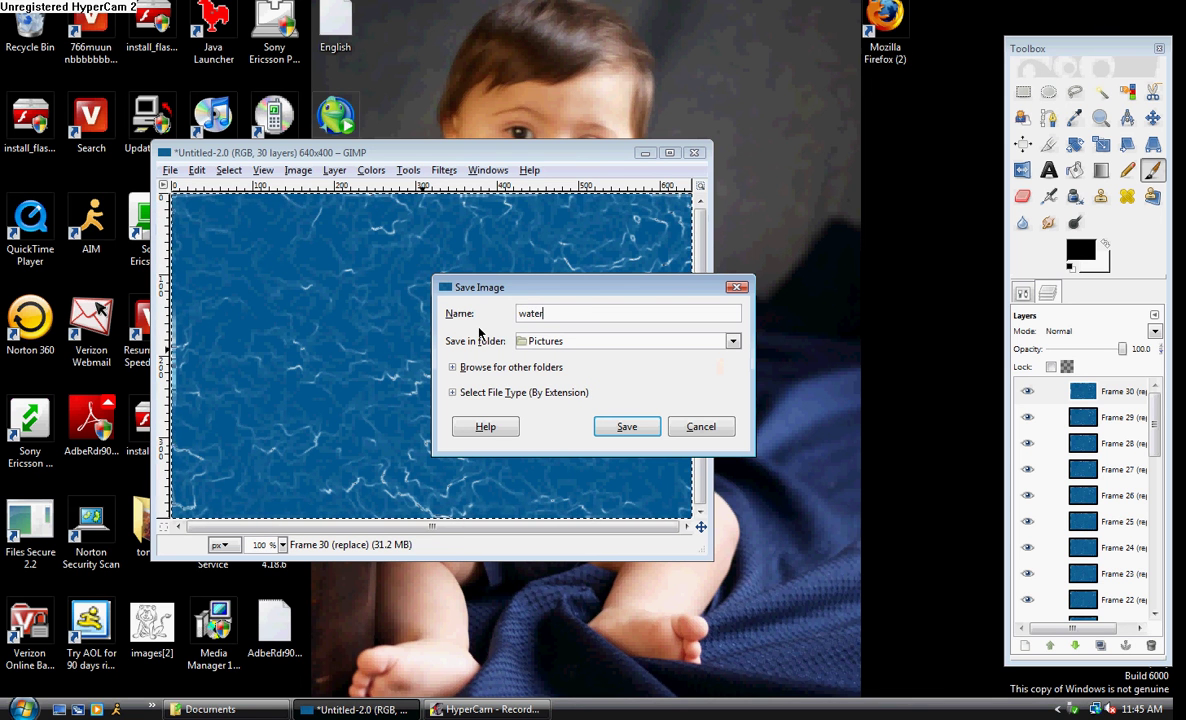
text( animatio)
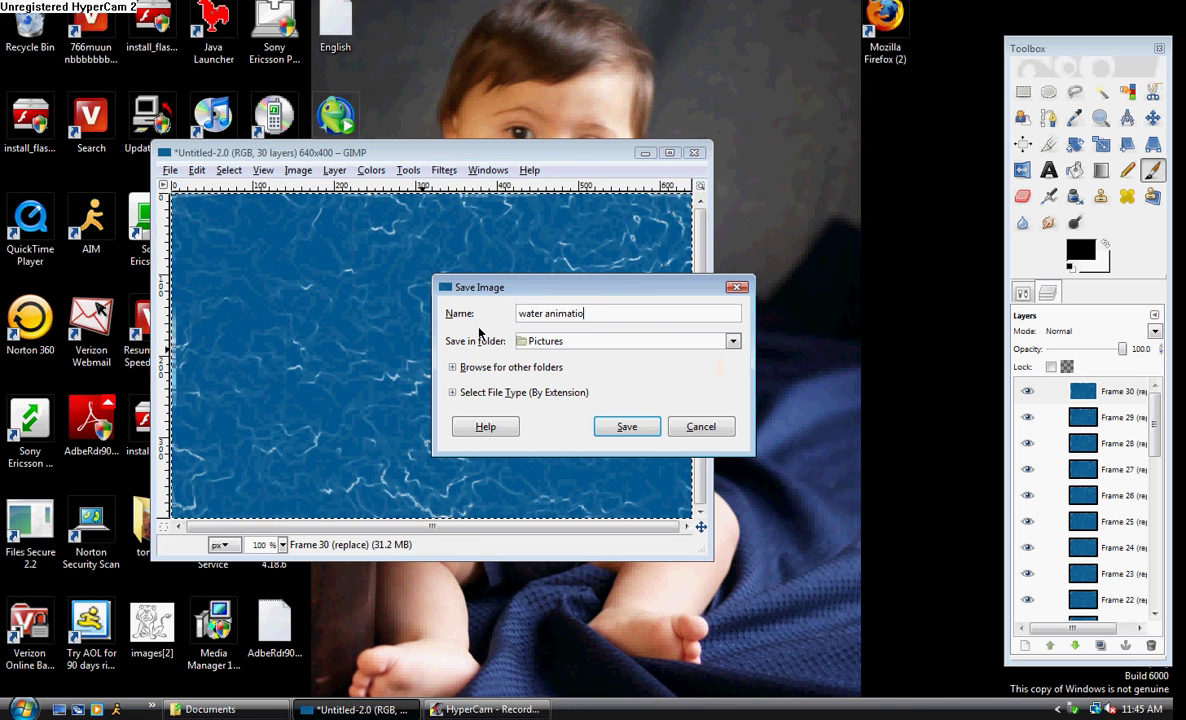
text(n.gif)
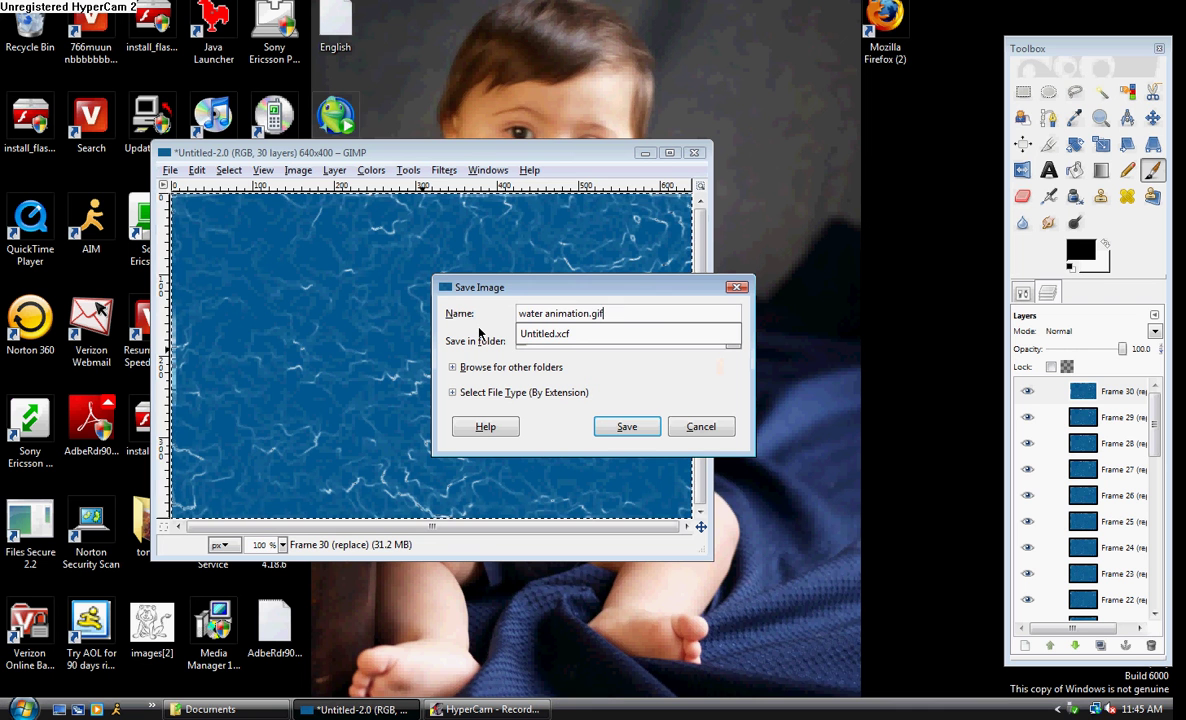
click(625, 310)
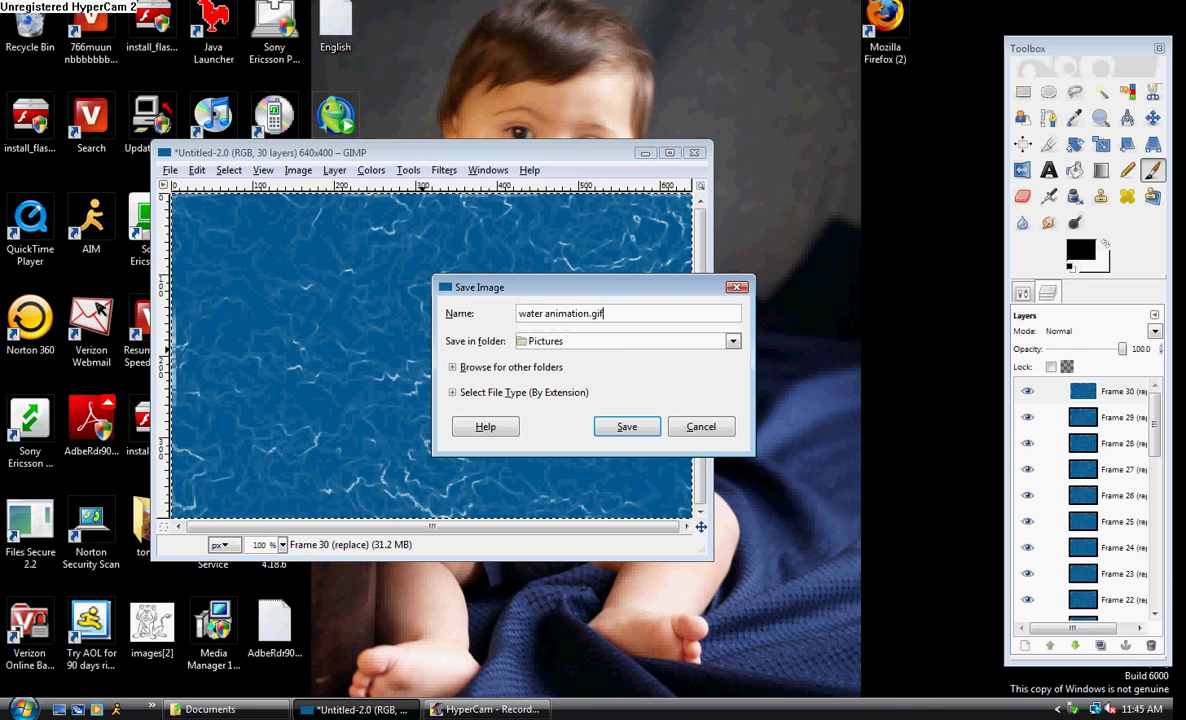
click(615, 432)
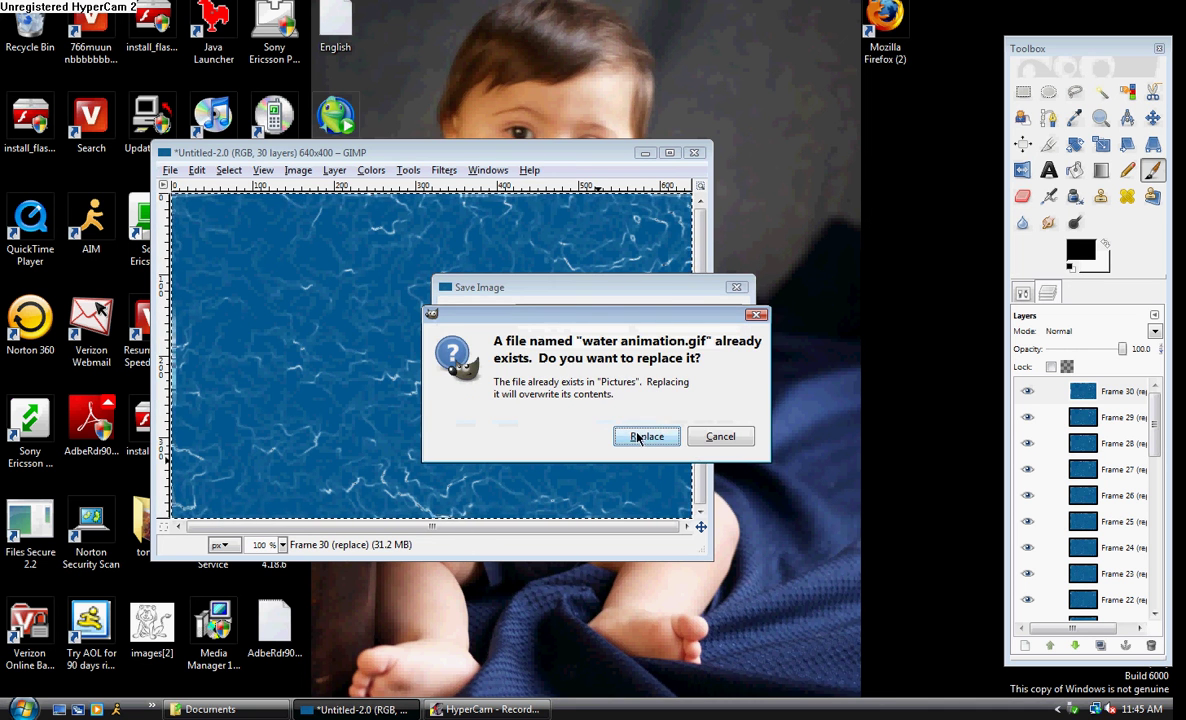
- Replace the existing file and export the layers as a forever-looping animated GIF
click(648, 437)
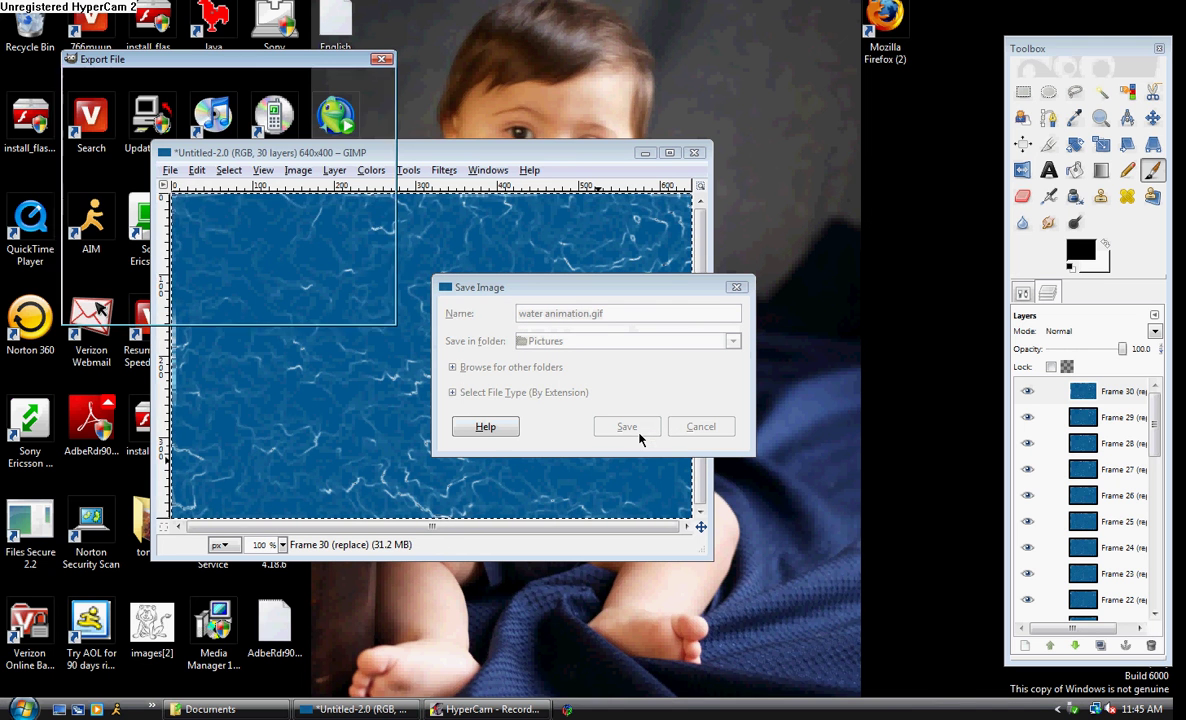
click(201, 165)
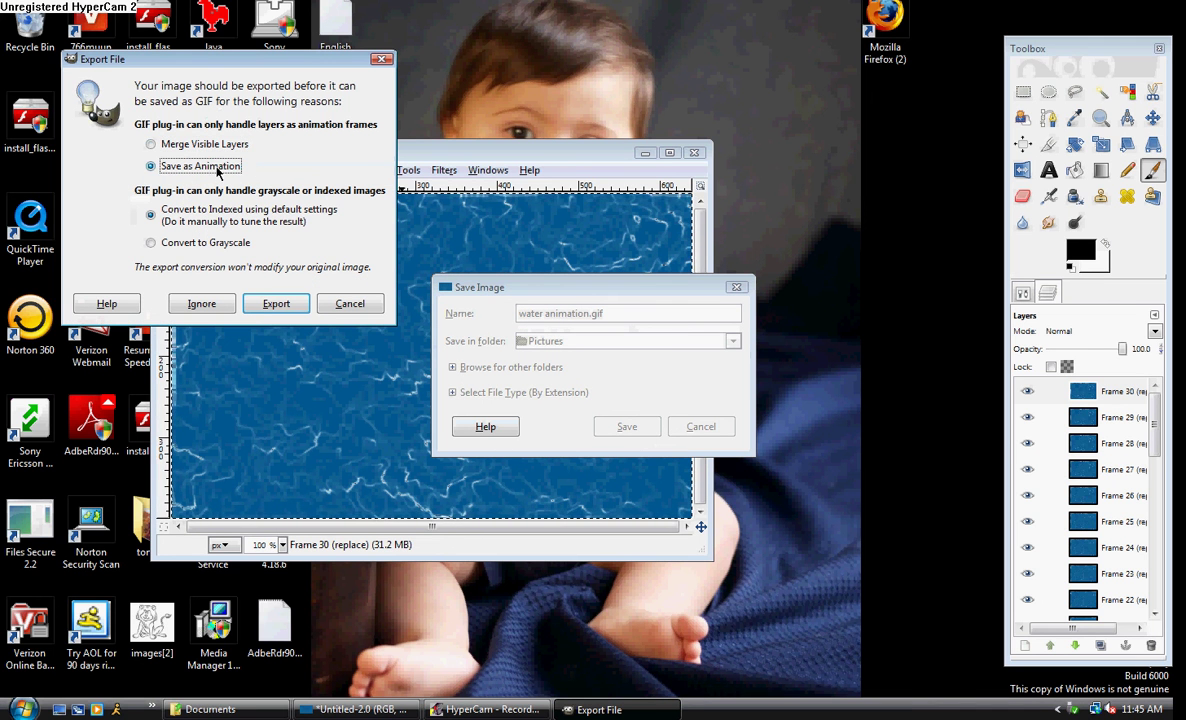
click(276, 303)
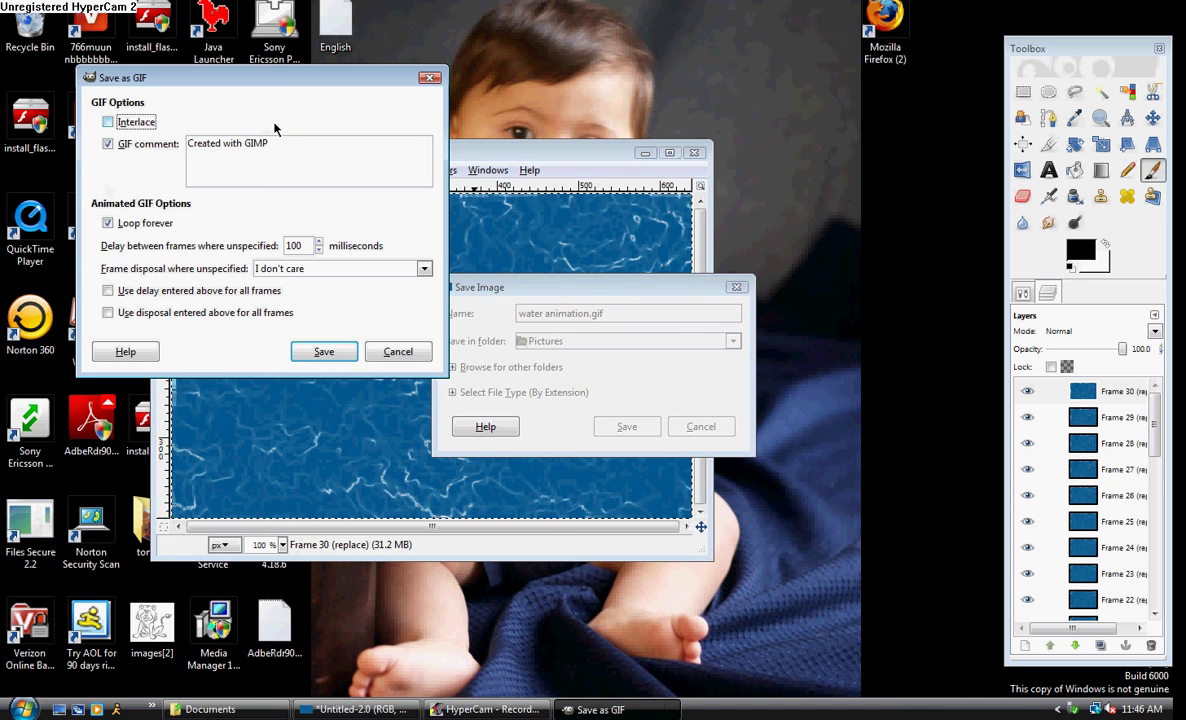
click(322, 351)
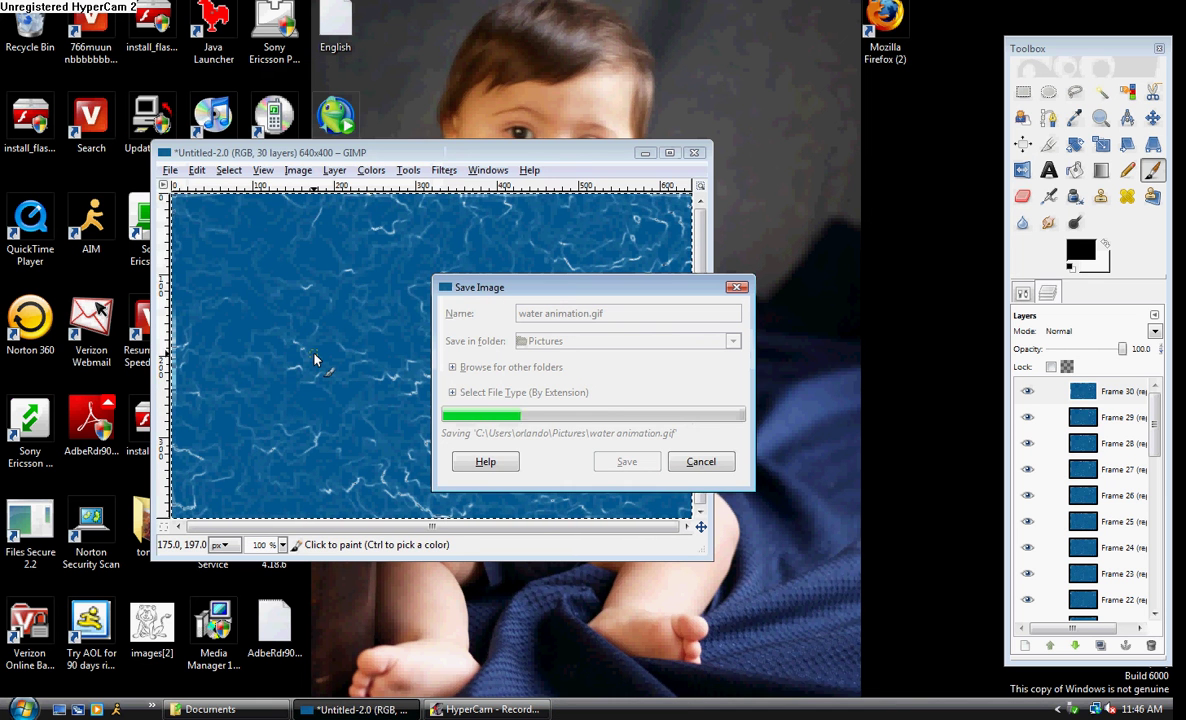
- Close the saved water animation image and quit GIMP
click(696, 153)
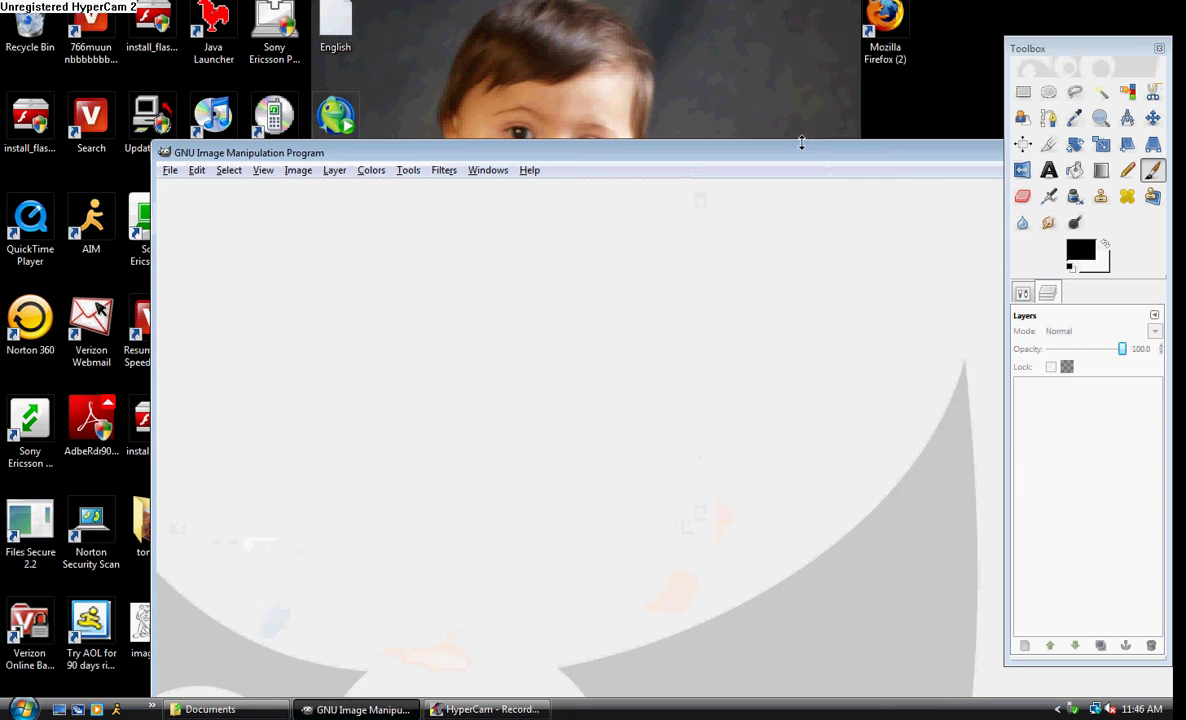
drag(787, 152, 410, 112)
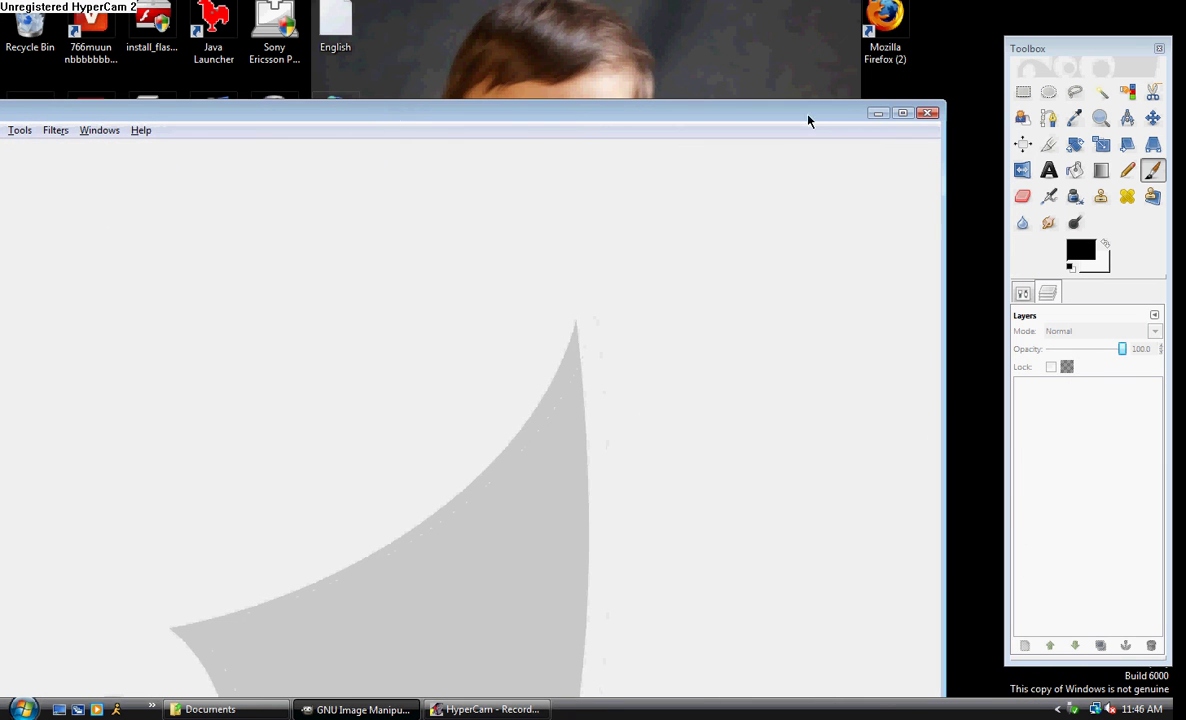
click(929, 113)
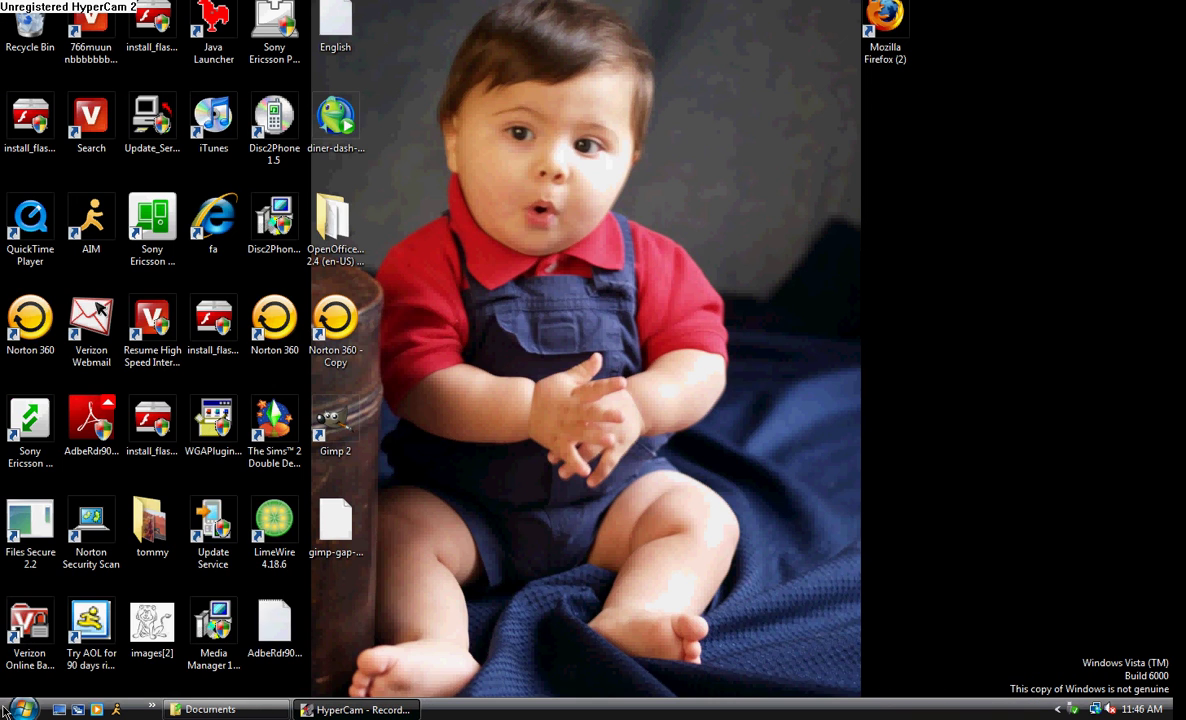
click(22, 709)
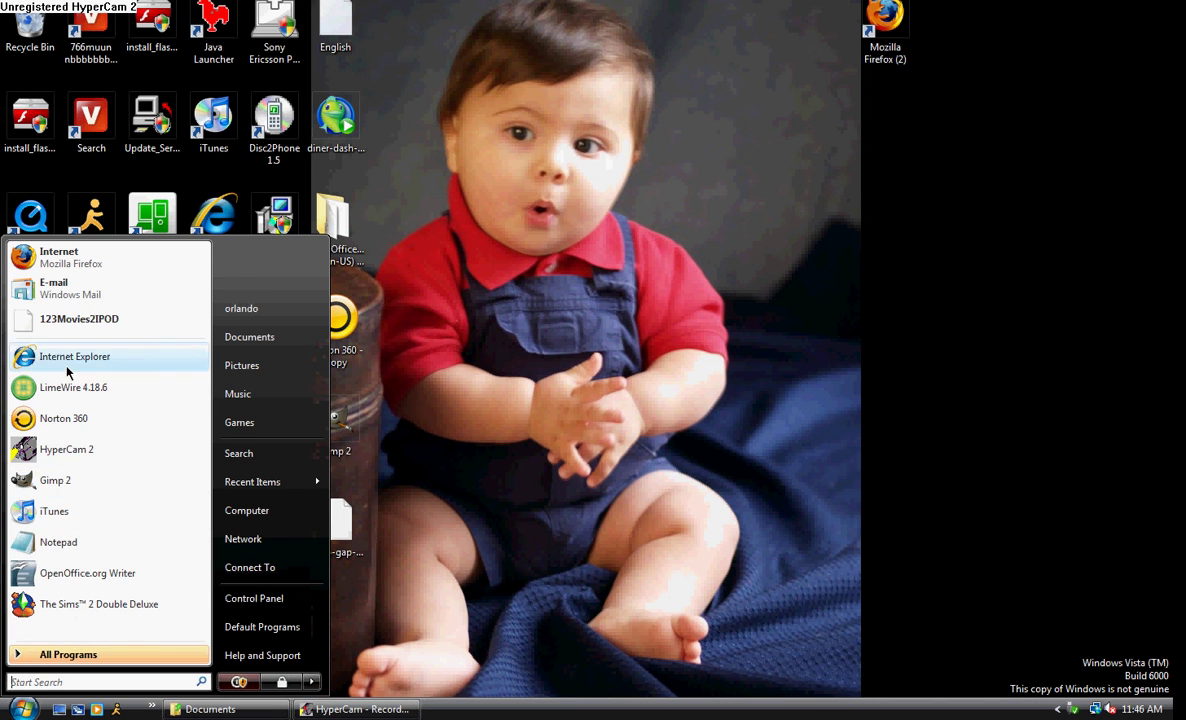
- Open Notepad and write 'thanks for watching!'
click(118, 552)
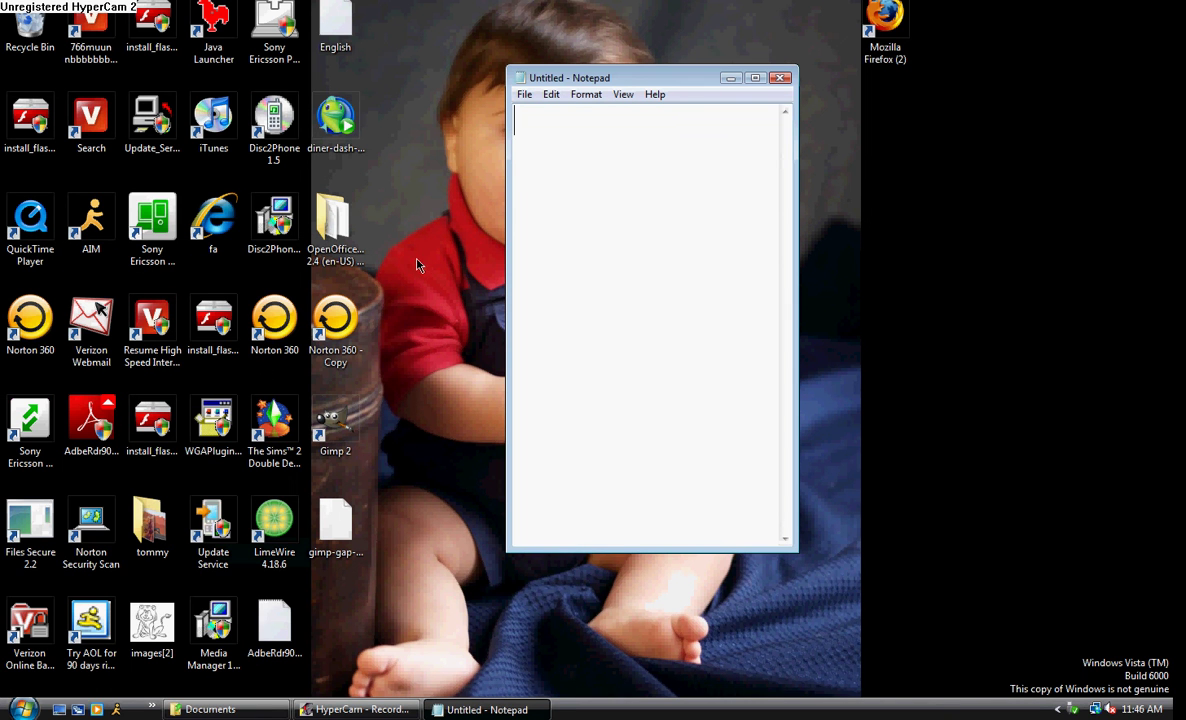
text(than)
text(ks for wa)
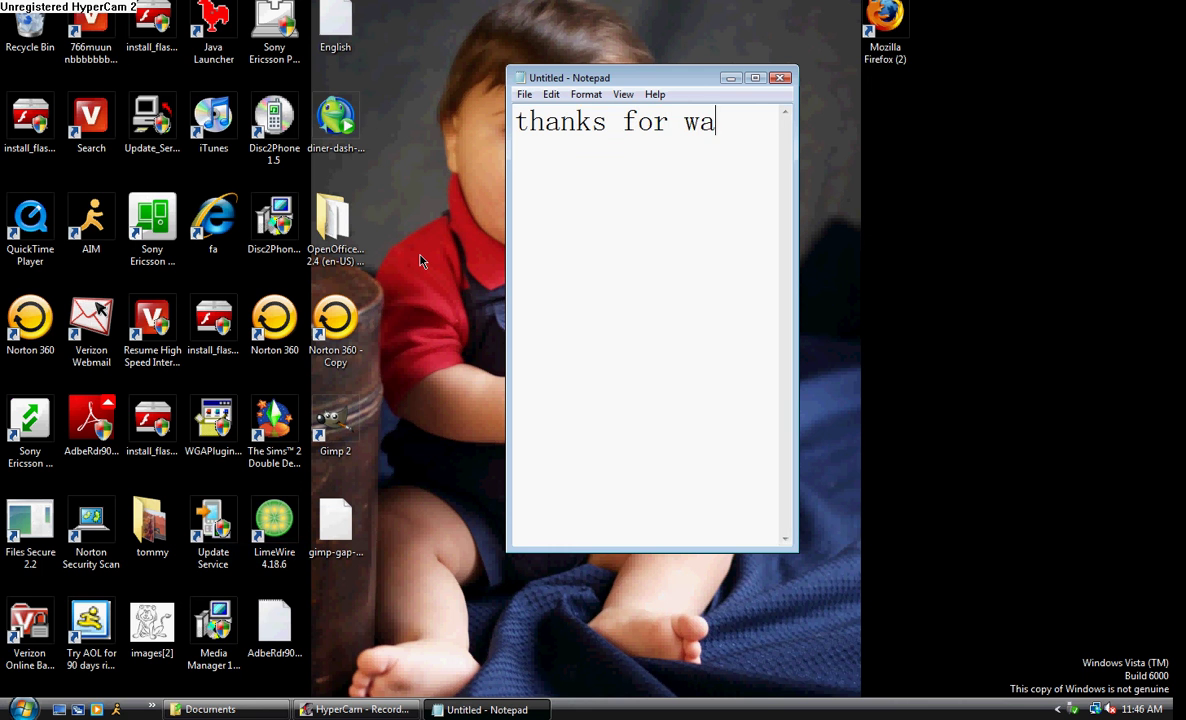
text(tching)
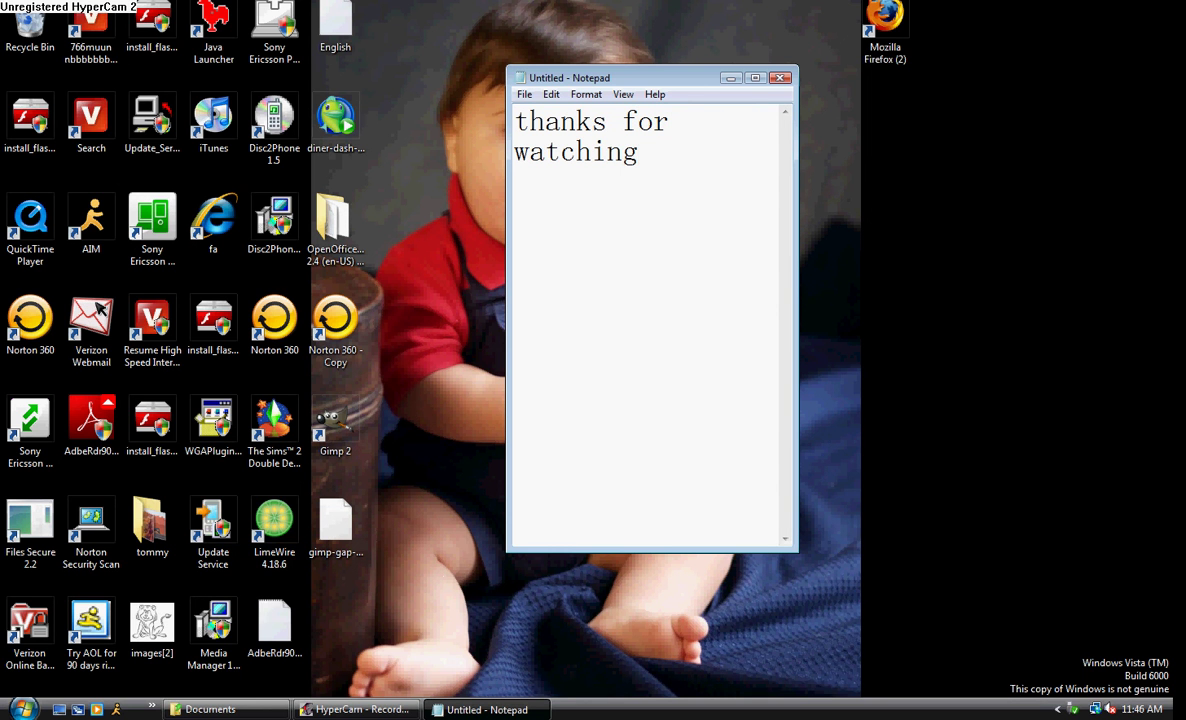
text(!)
click(347, 712)
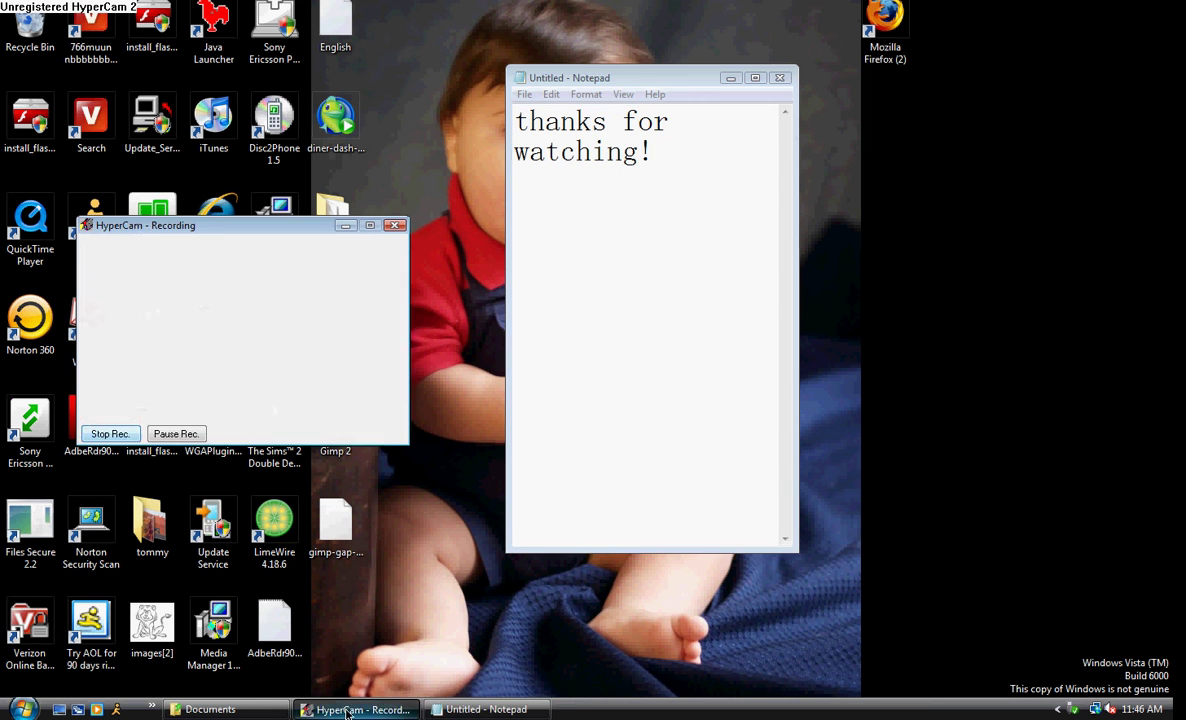